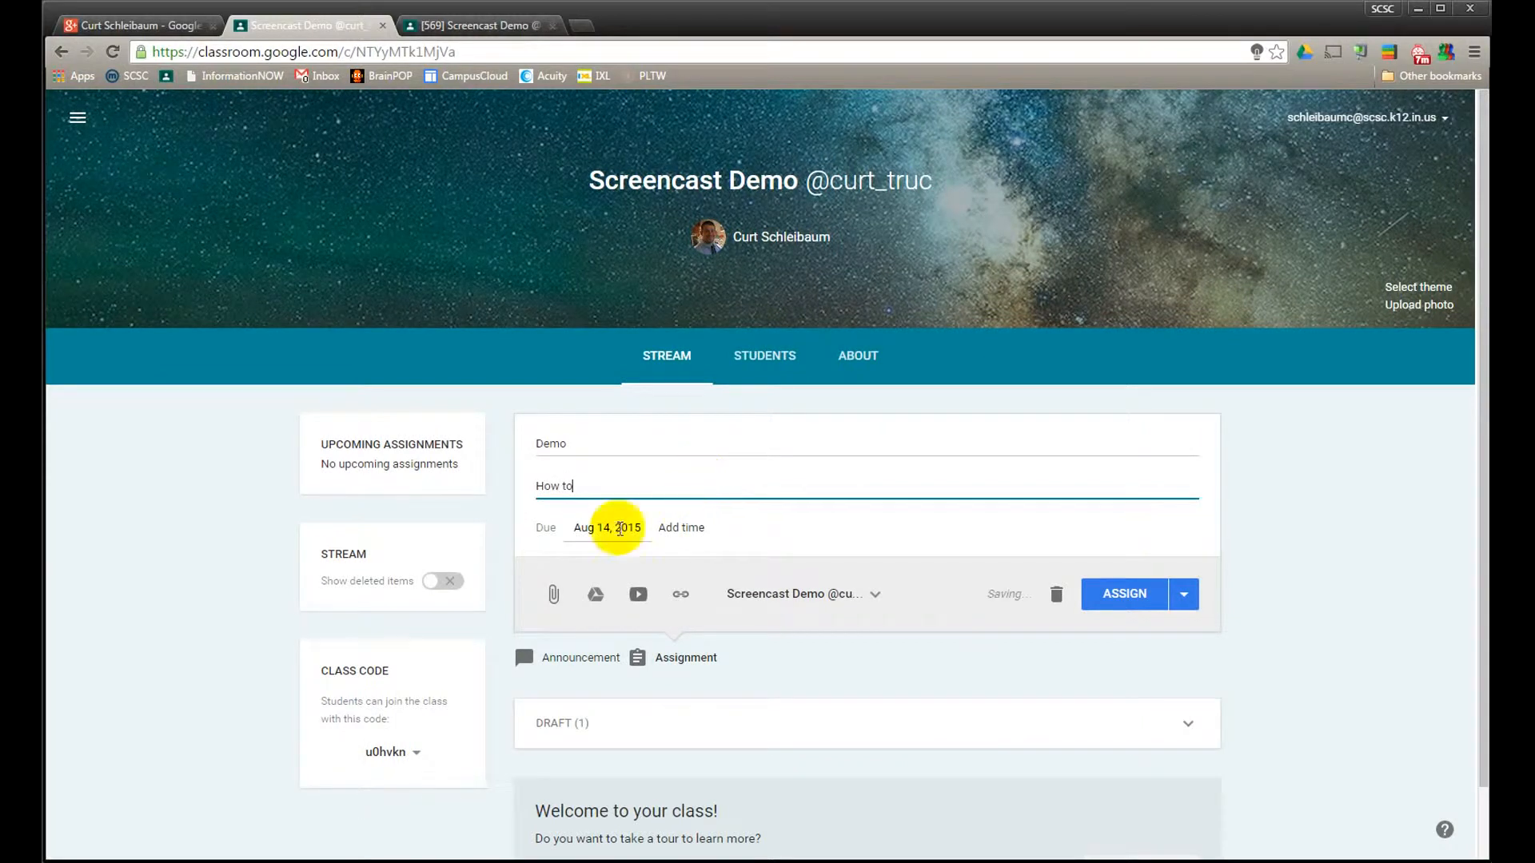
Set the Demo assignment's due date to Aug 17, 2015 and its due time to 12:00 AM
{"action": "left_click", "coordinate": [608, 527]}
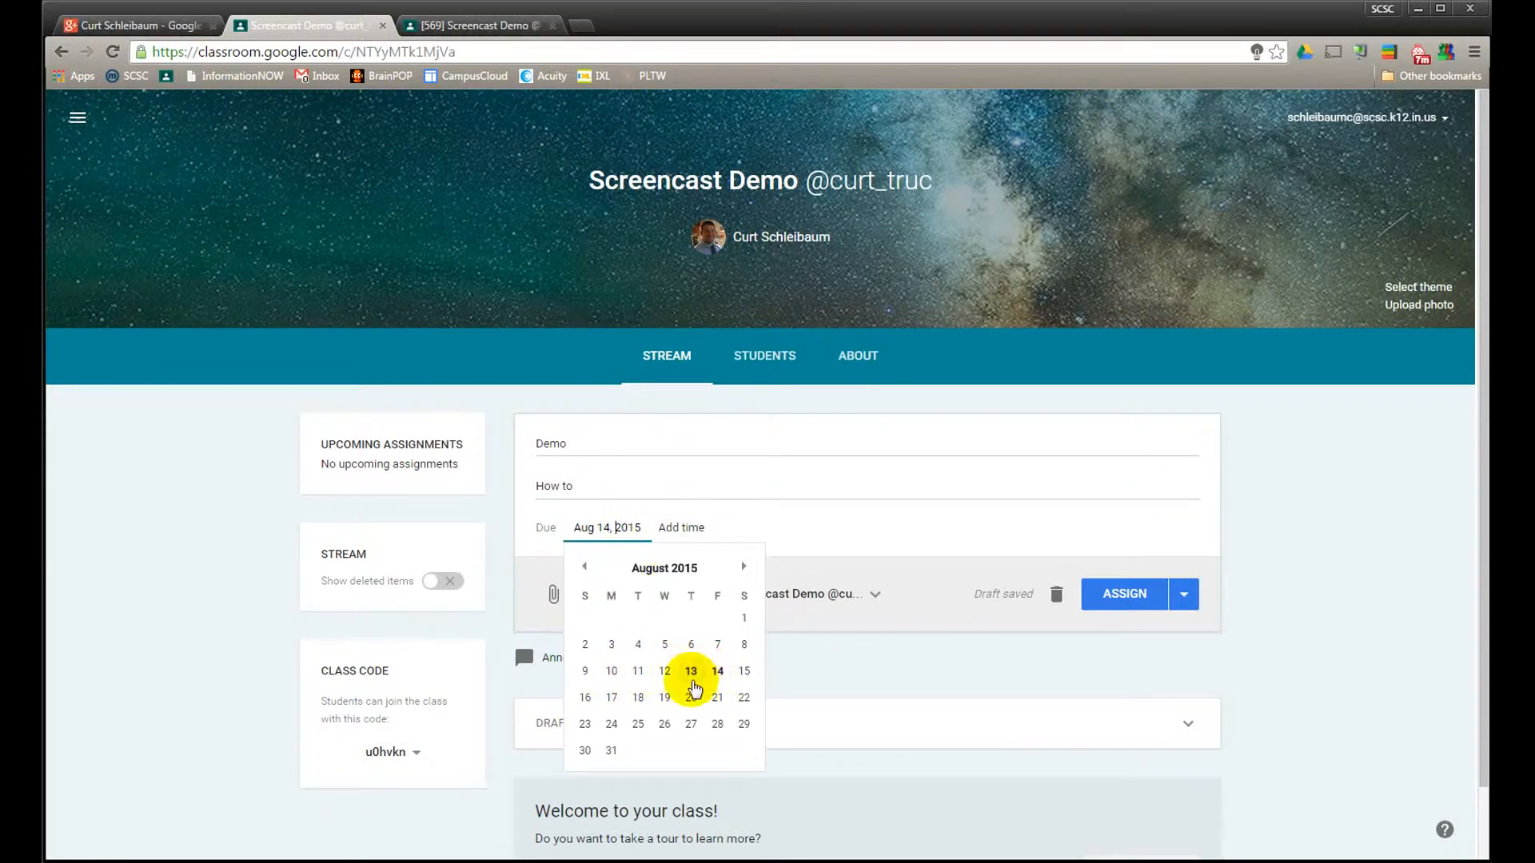
{"action": "left_click", "coordinate": [612, 697]}
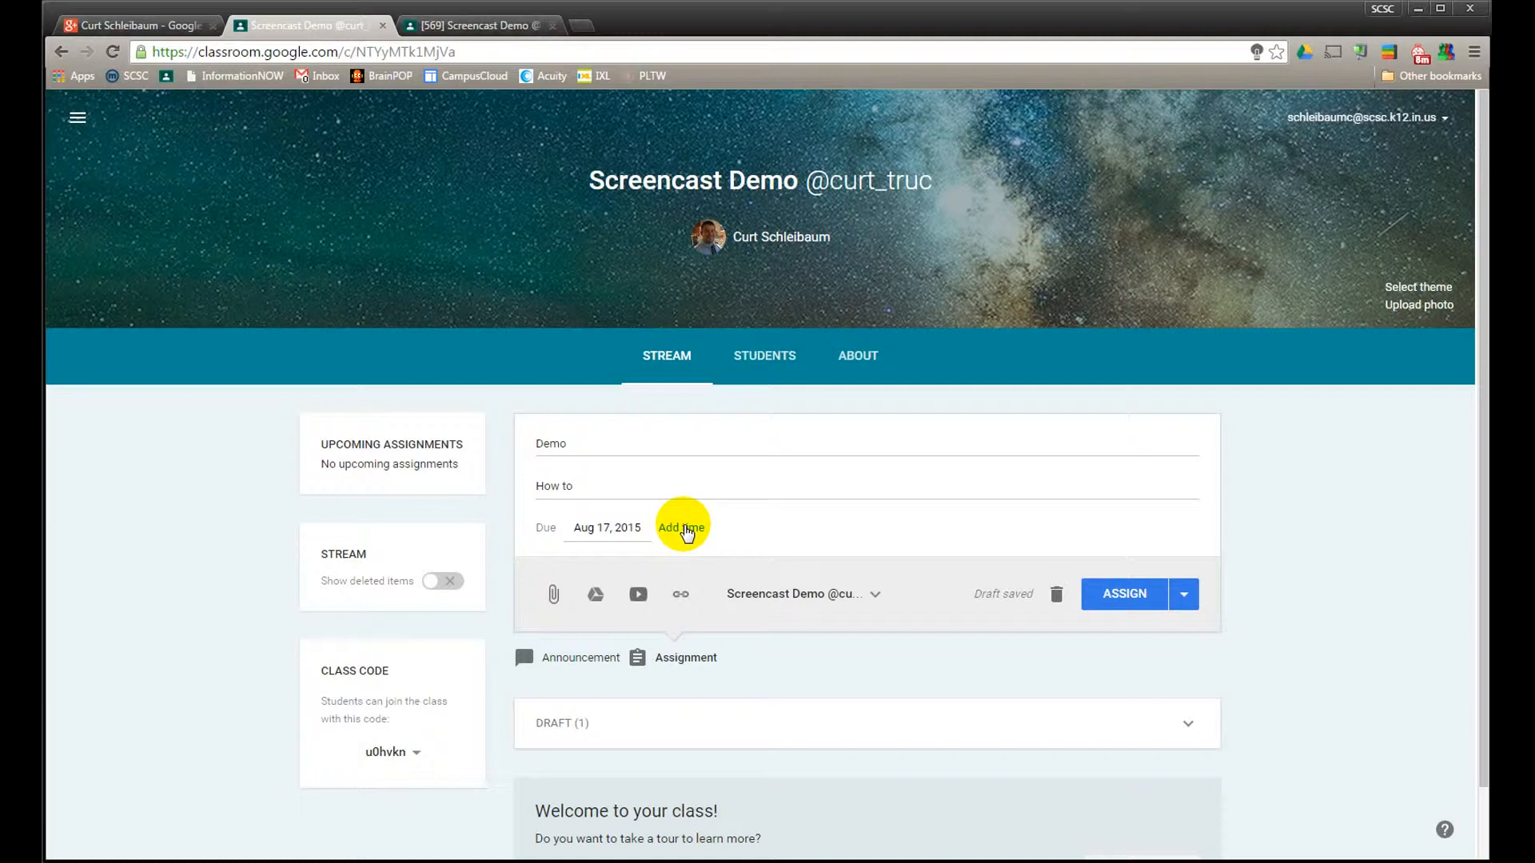
{"action": "left_click", "coordinate": [686, 529]}
{"action": "left_click", "coordinate": [682, 531]}
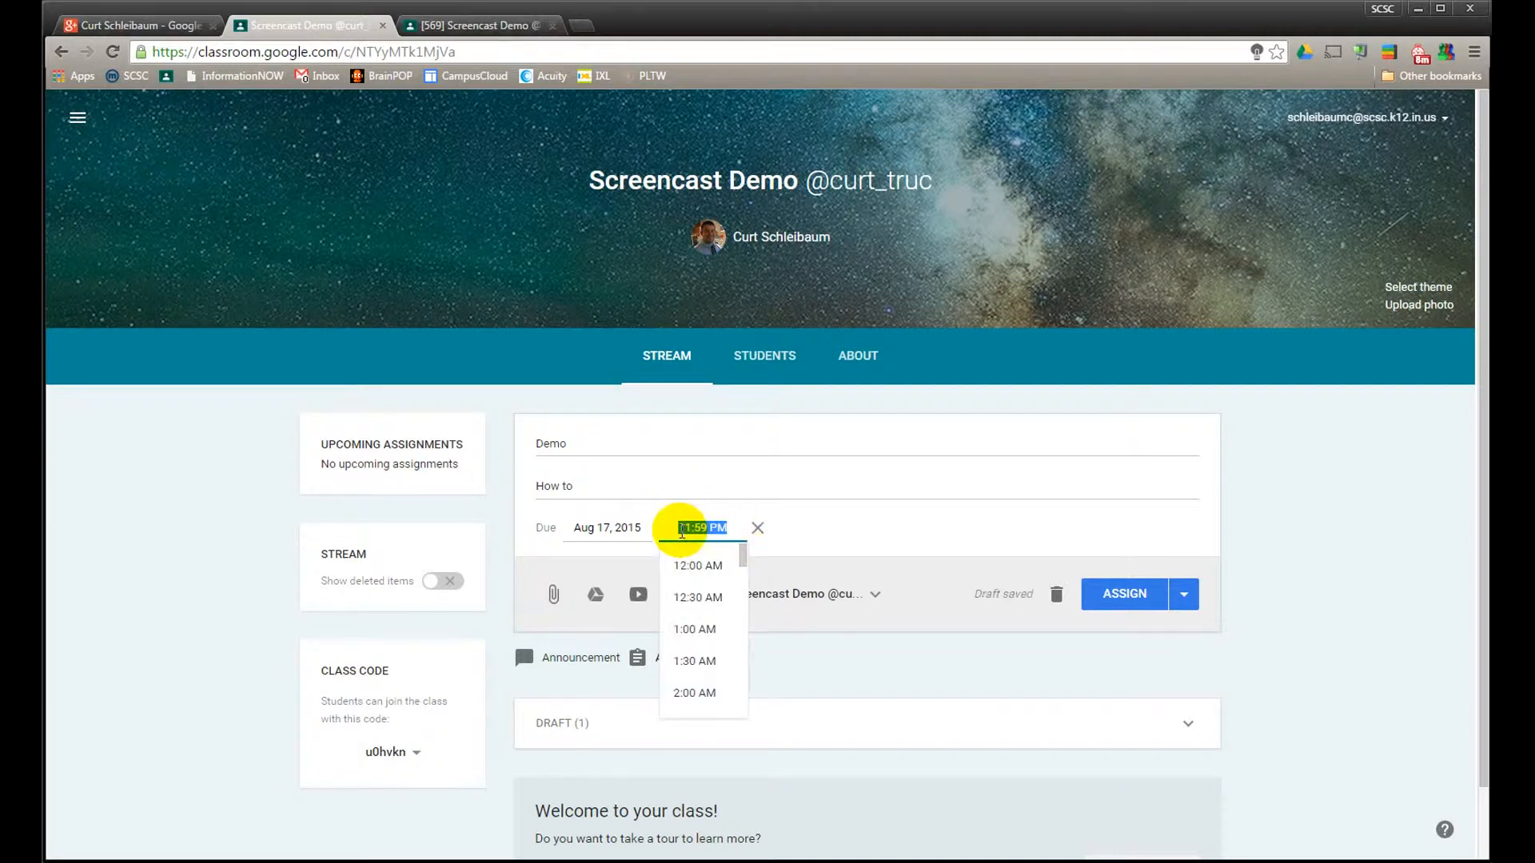
{"action": "type", "text": "12"}
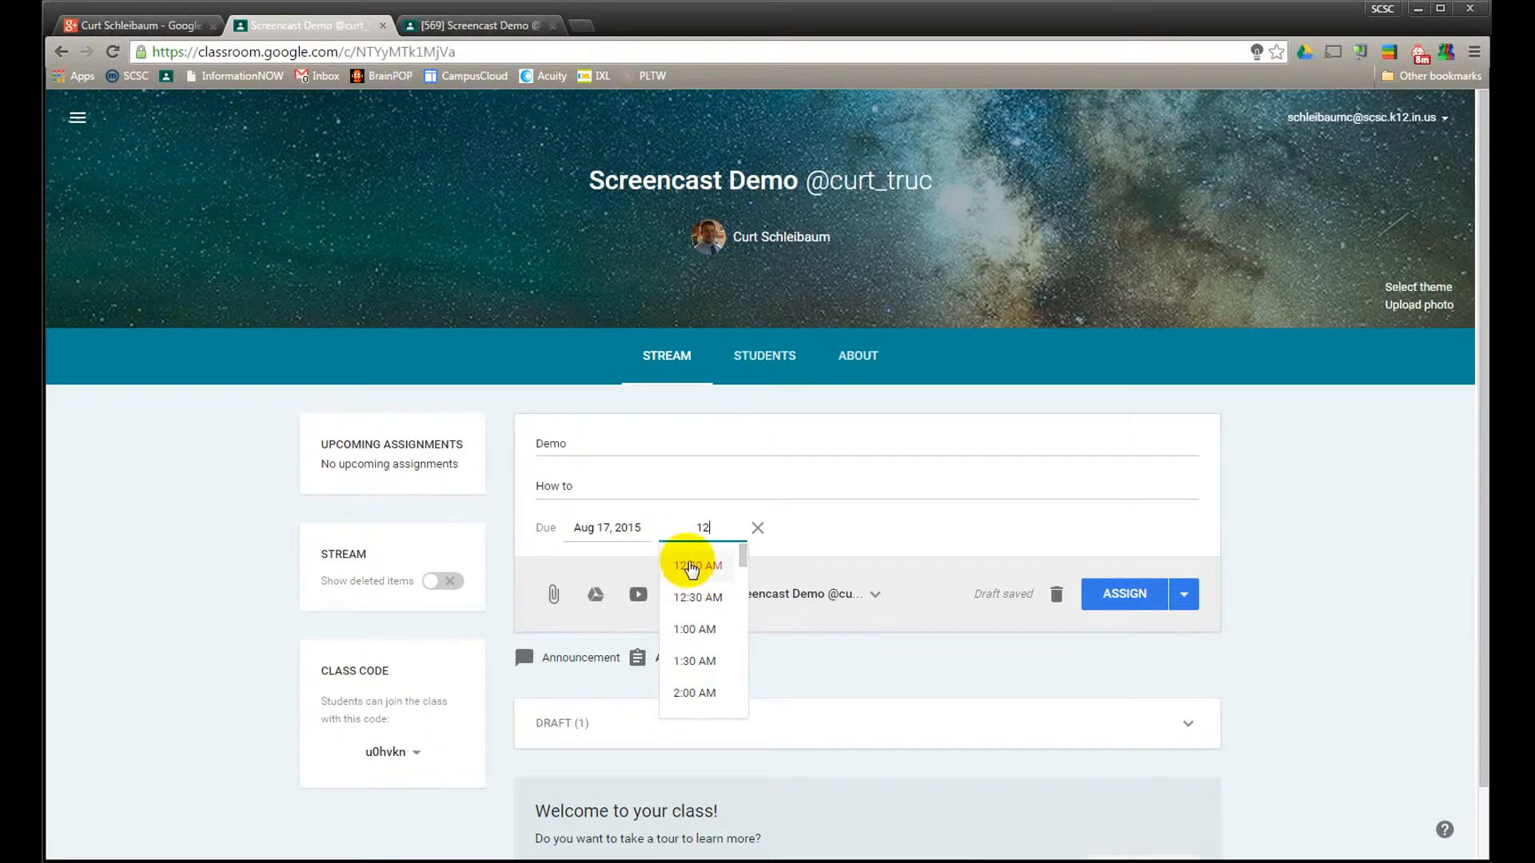
{"action": "left_click", "coordinate": [693, 566]}
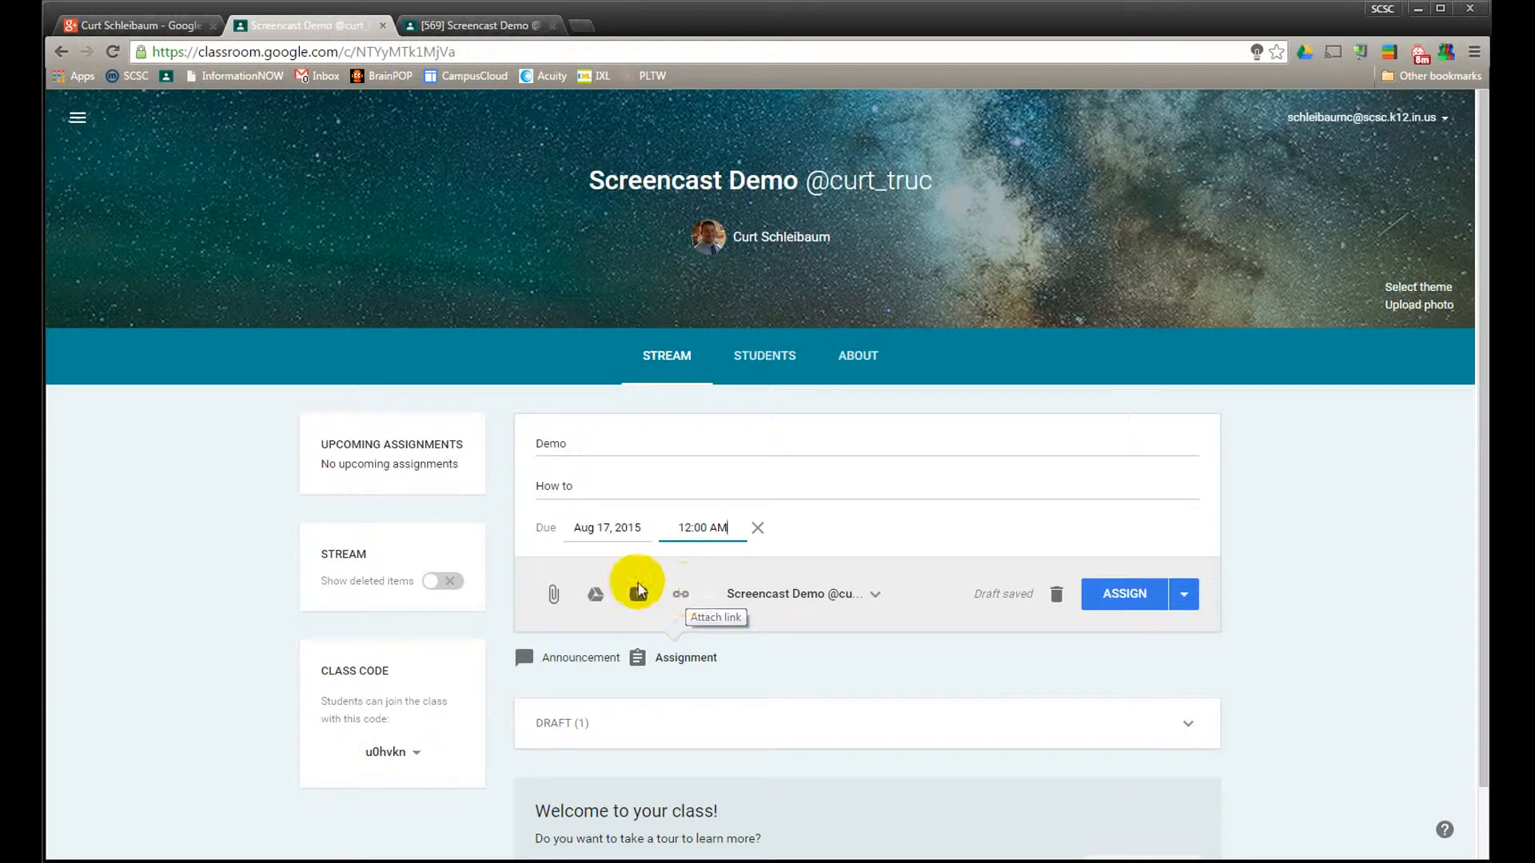
Attach the A1.1.5a Engineering Careers Scavenger Hunt document from the PLTW A&R Masters folder in Google Drive, inside Classroom > Activities, Resources, Themes
{"action": "left_click", "coordinate": [596, 595]}
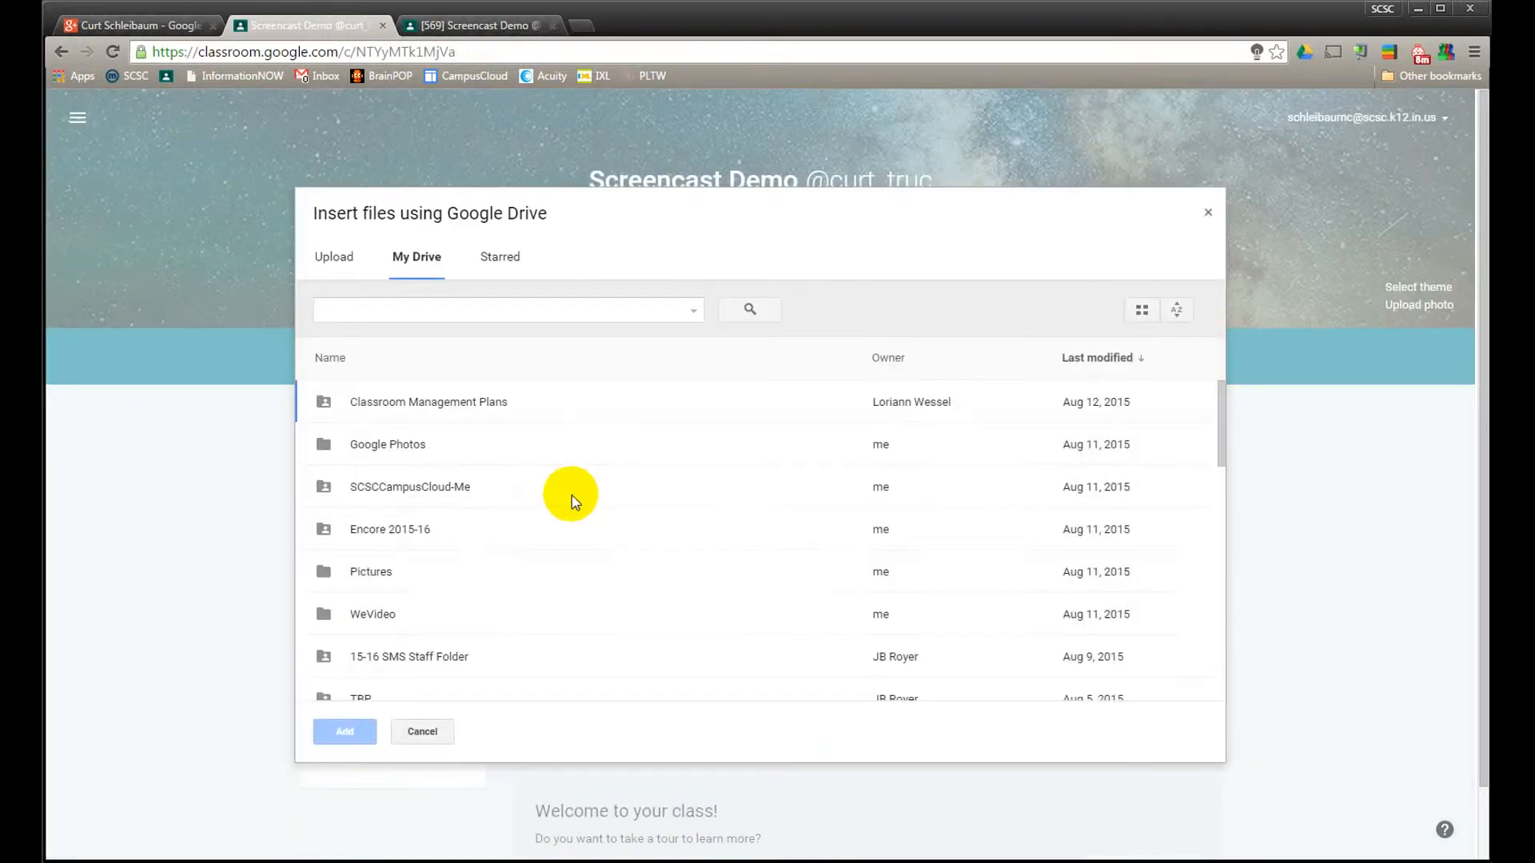
{"action": "scroll", "coordinate": [417, 576], "scroll_direction": "down", "scroll_amount": 3}
{"action": "left_click", "coordinate": [400, 605]}
{"action": "double_click", "coordinate": [399, 605]}
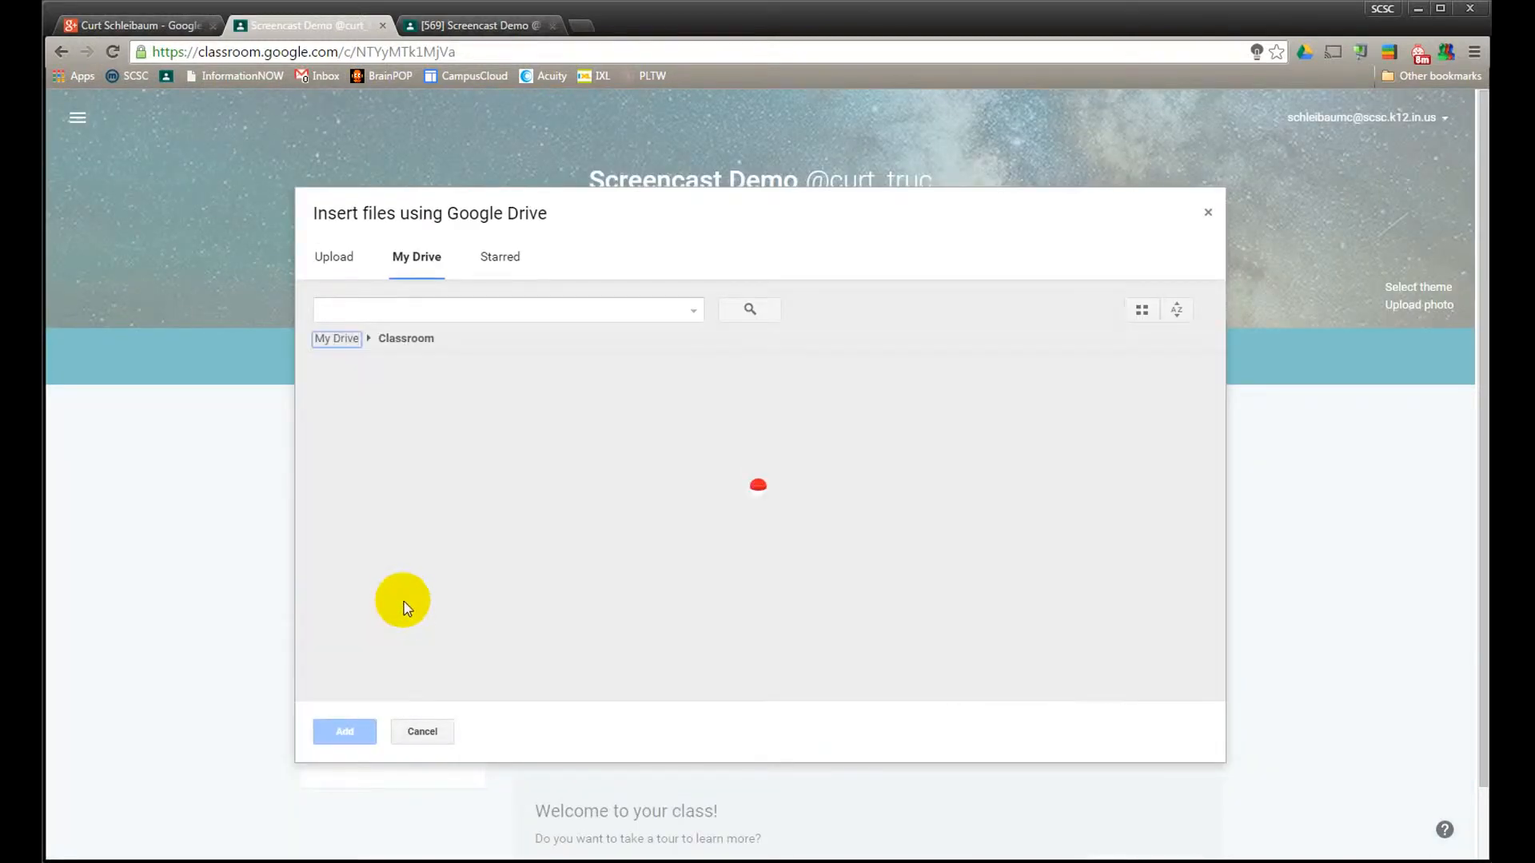
{"action": "double_click", "coordinate": [409, 500]}
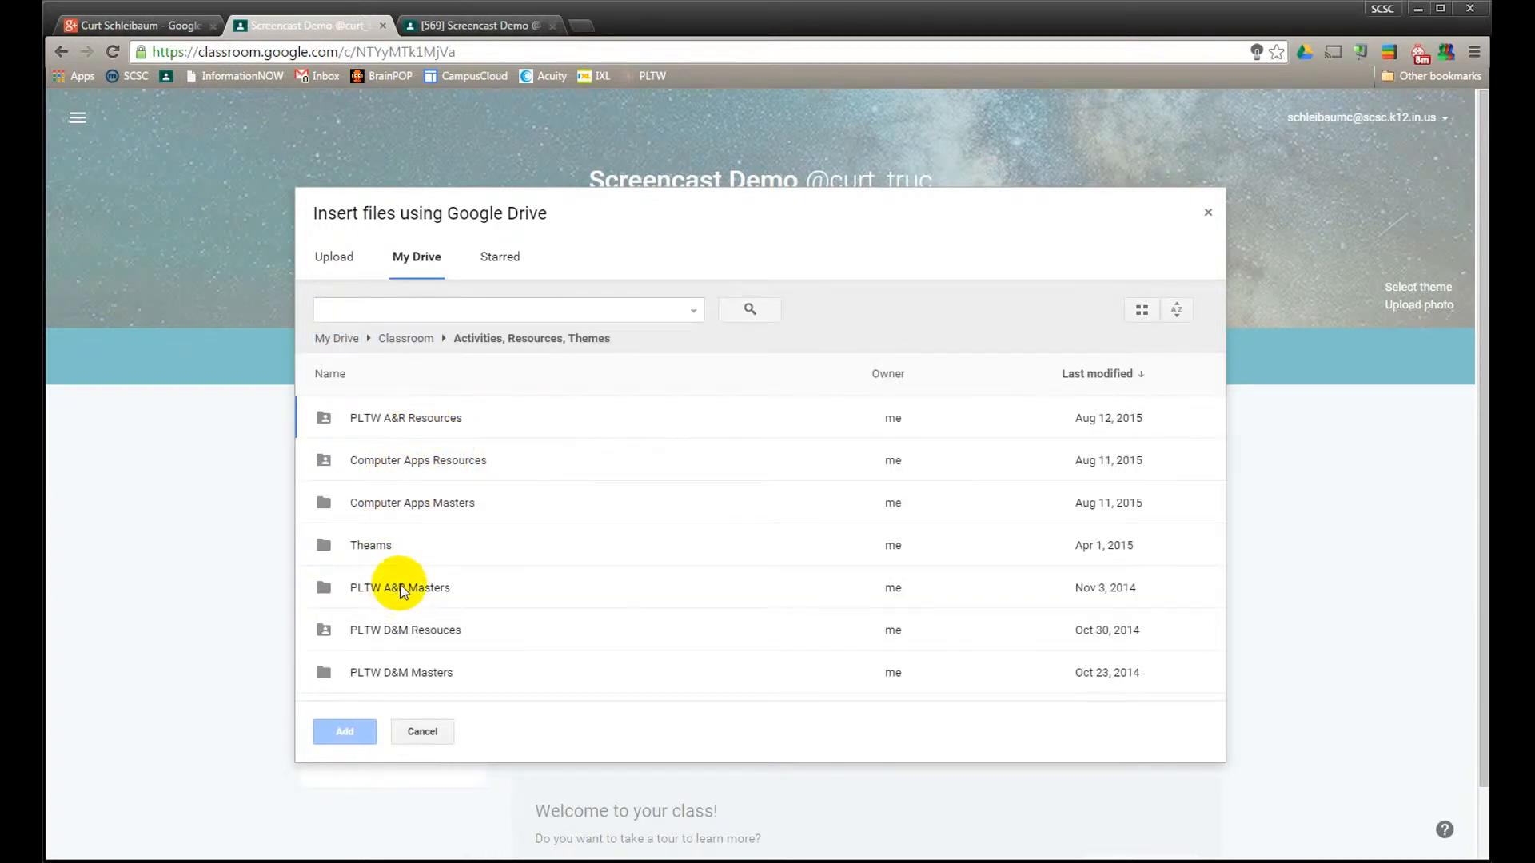
{"action": "double_click", "coordinate": [402, 590]}
{"action": "left_click", "coordinate": [404, 600]}
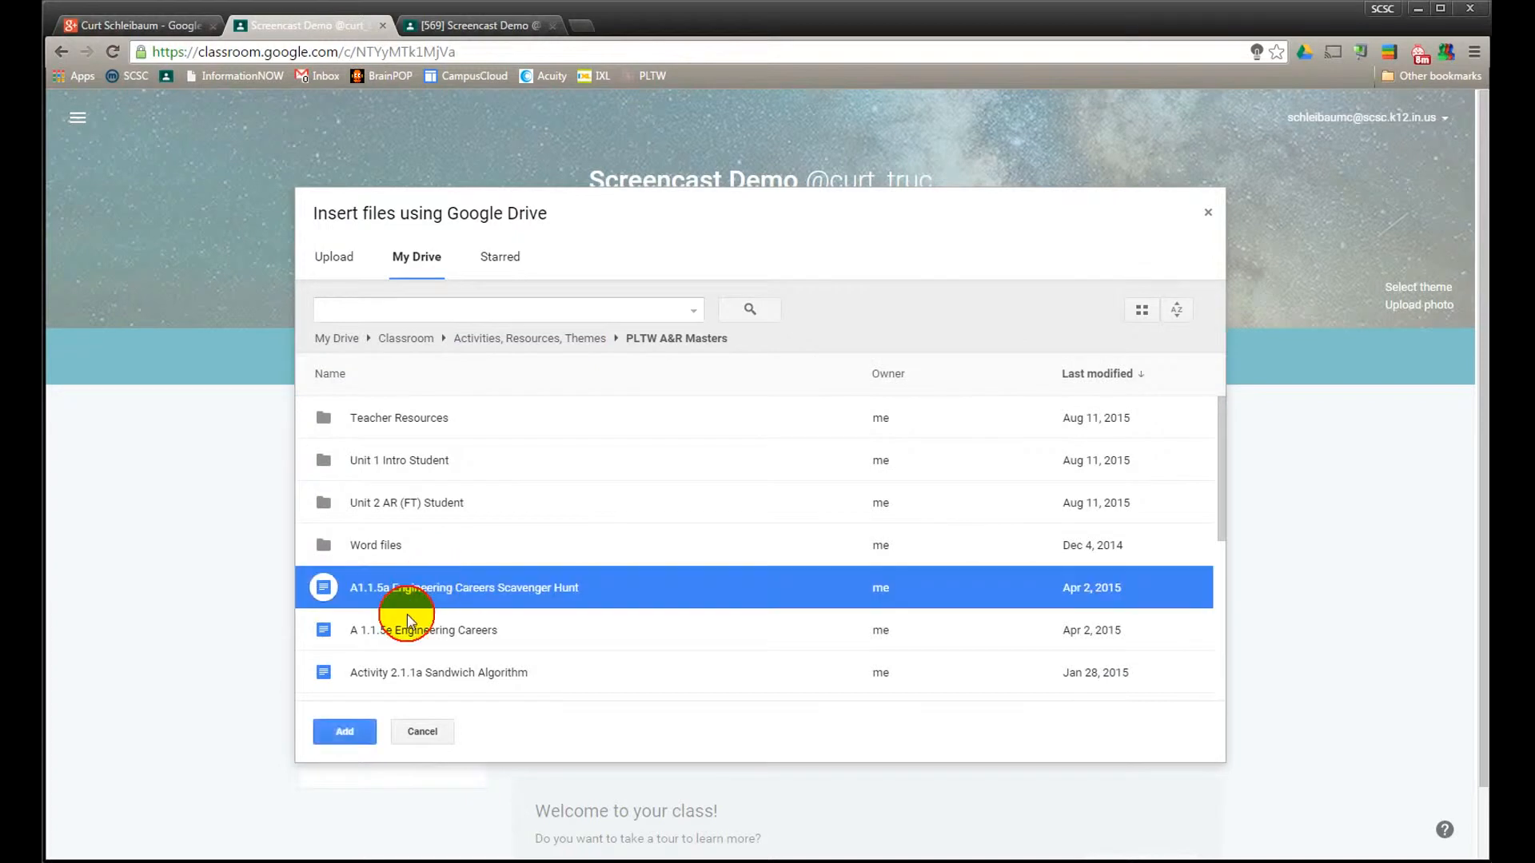
{"action": "left_click", "coordinate": [345, 729]}
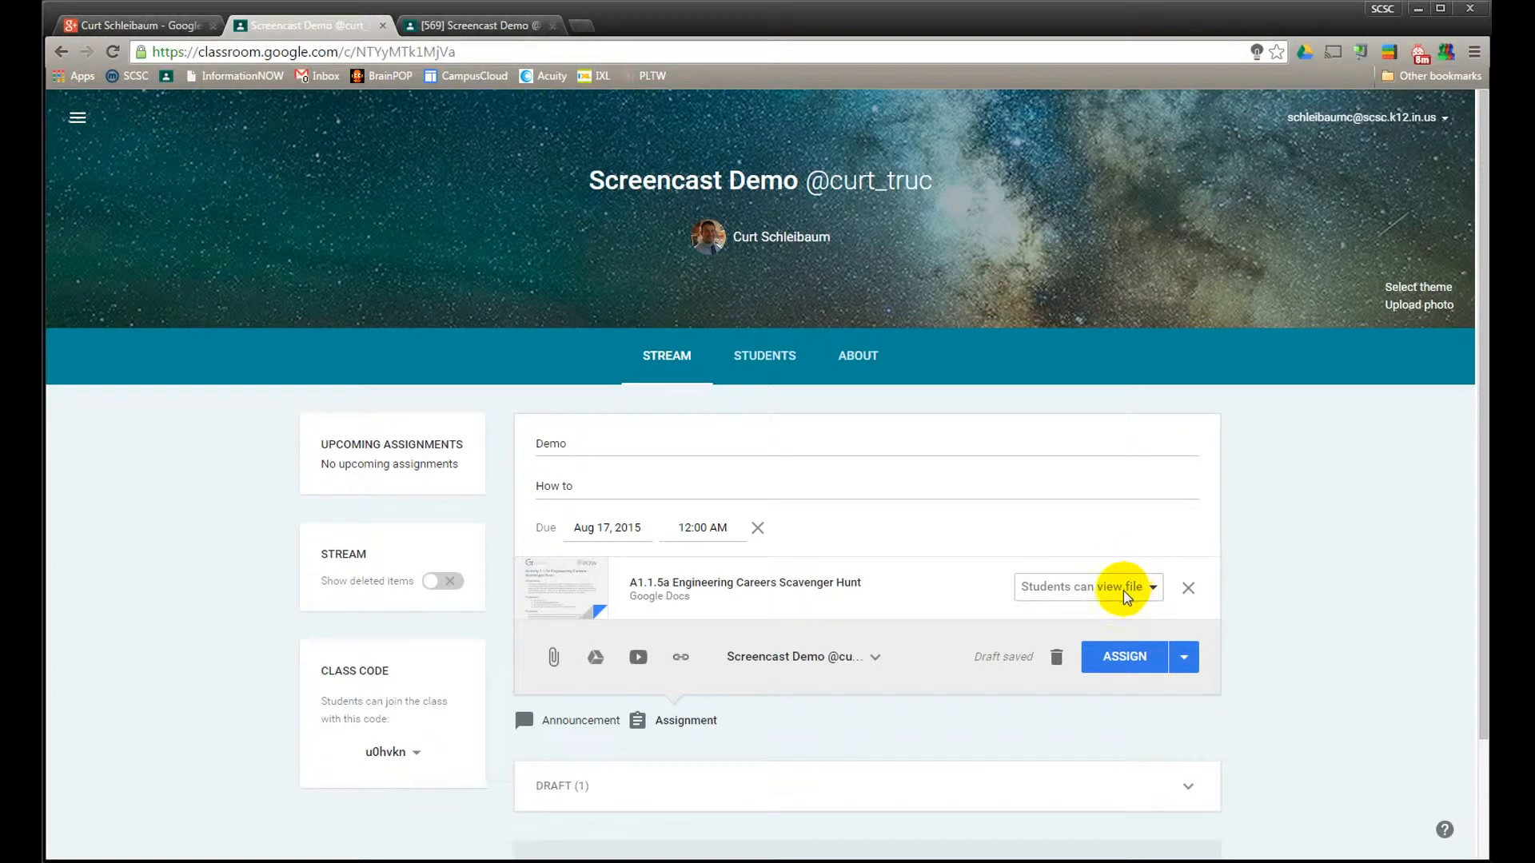
Set the attached document to "Students can view file" and assign the Demo assignment to the Screencast Demo class
{"action": "left_click", "coordinate": [1128, 599]}
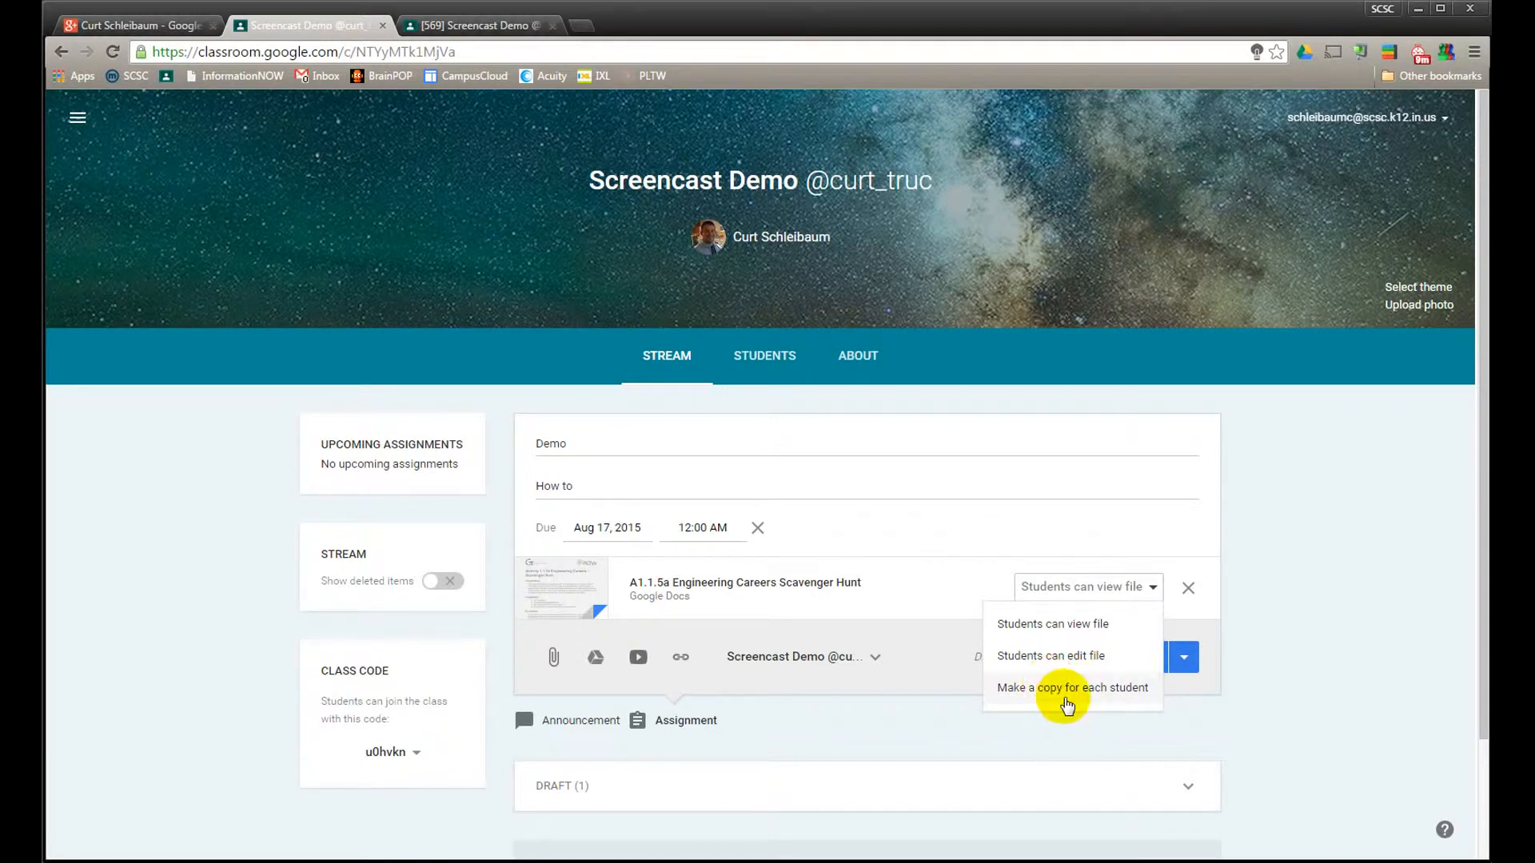
{"action": "left_click", "coordinate": [1070, 635]}
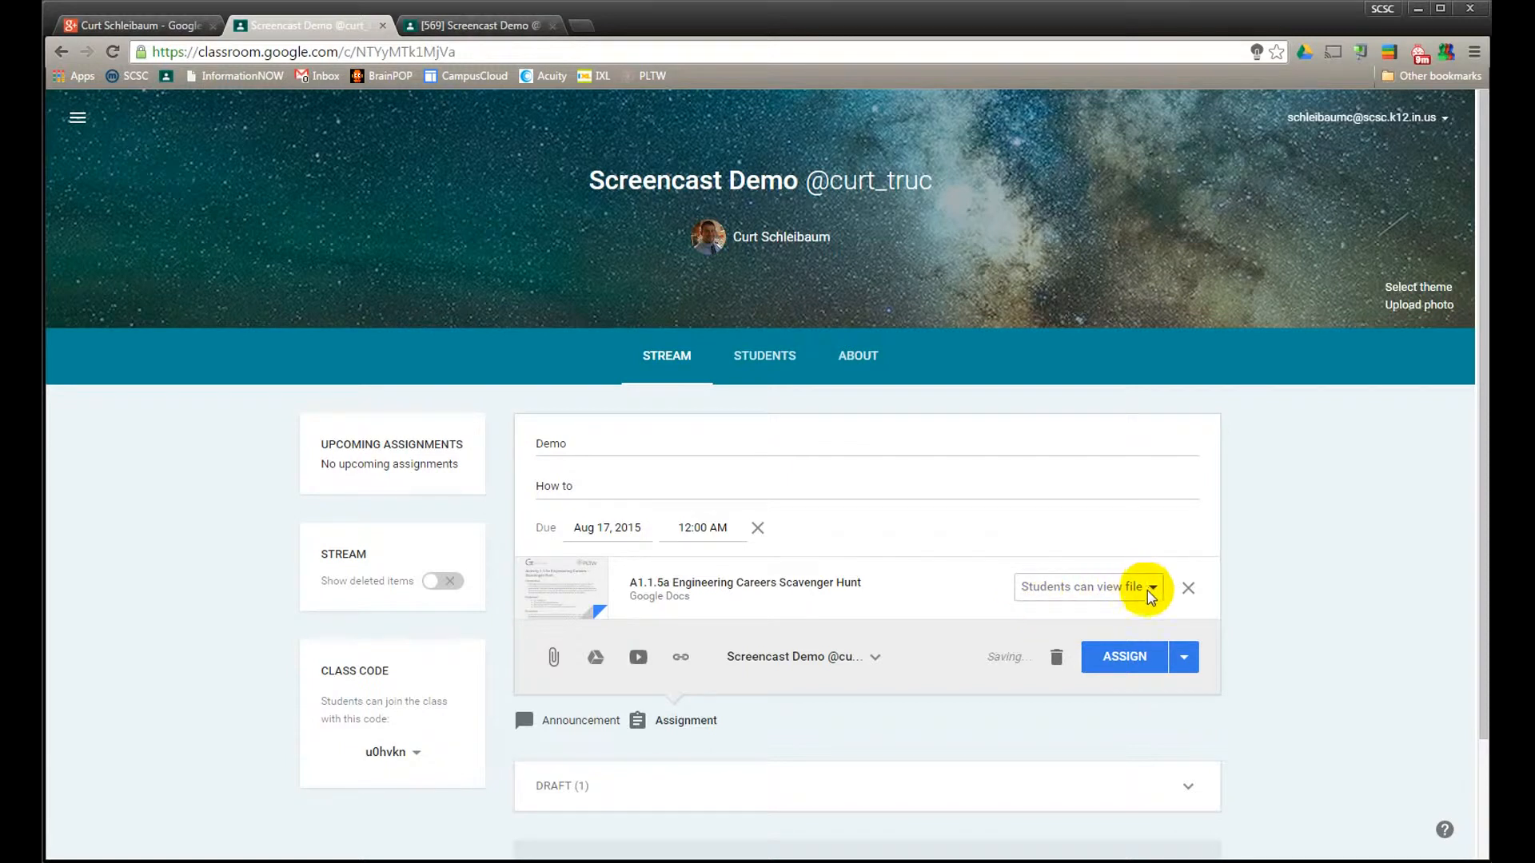
{"action": "left_click", "coordinate": [861, 657]}
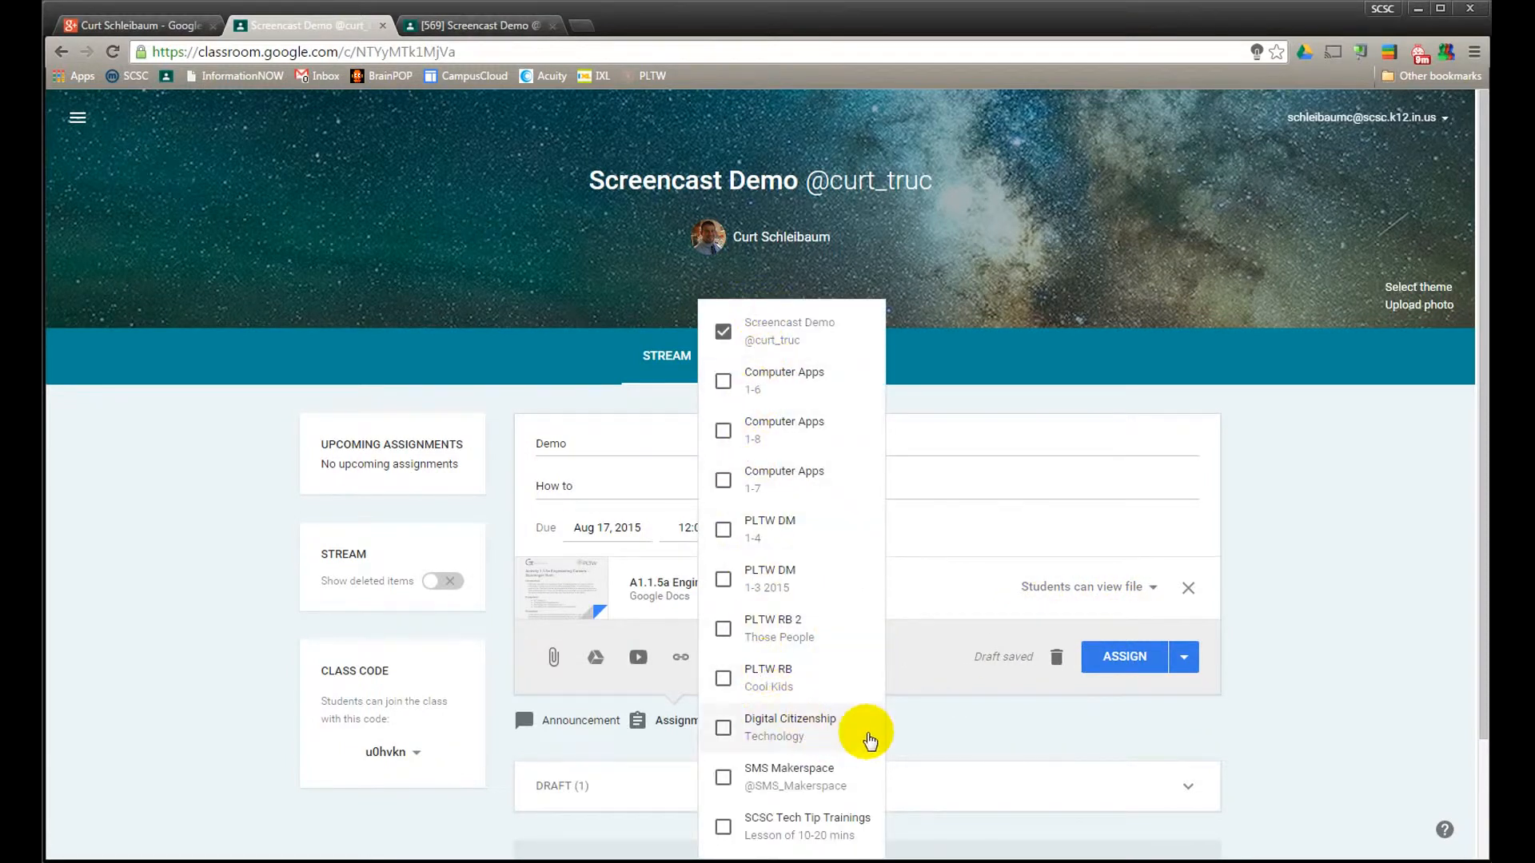
{"action": "left_click", "coordinate": [928, 667]}
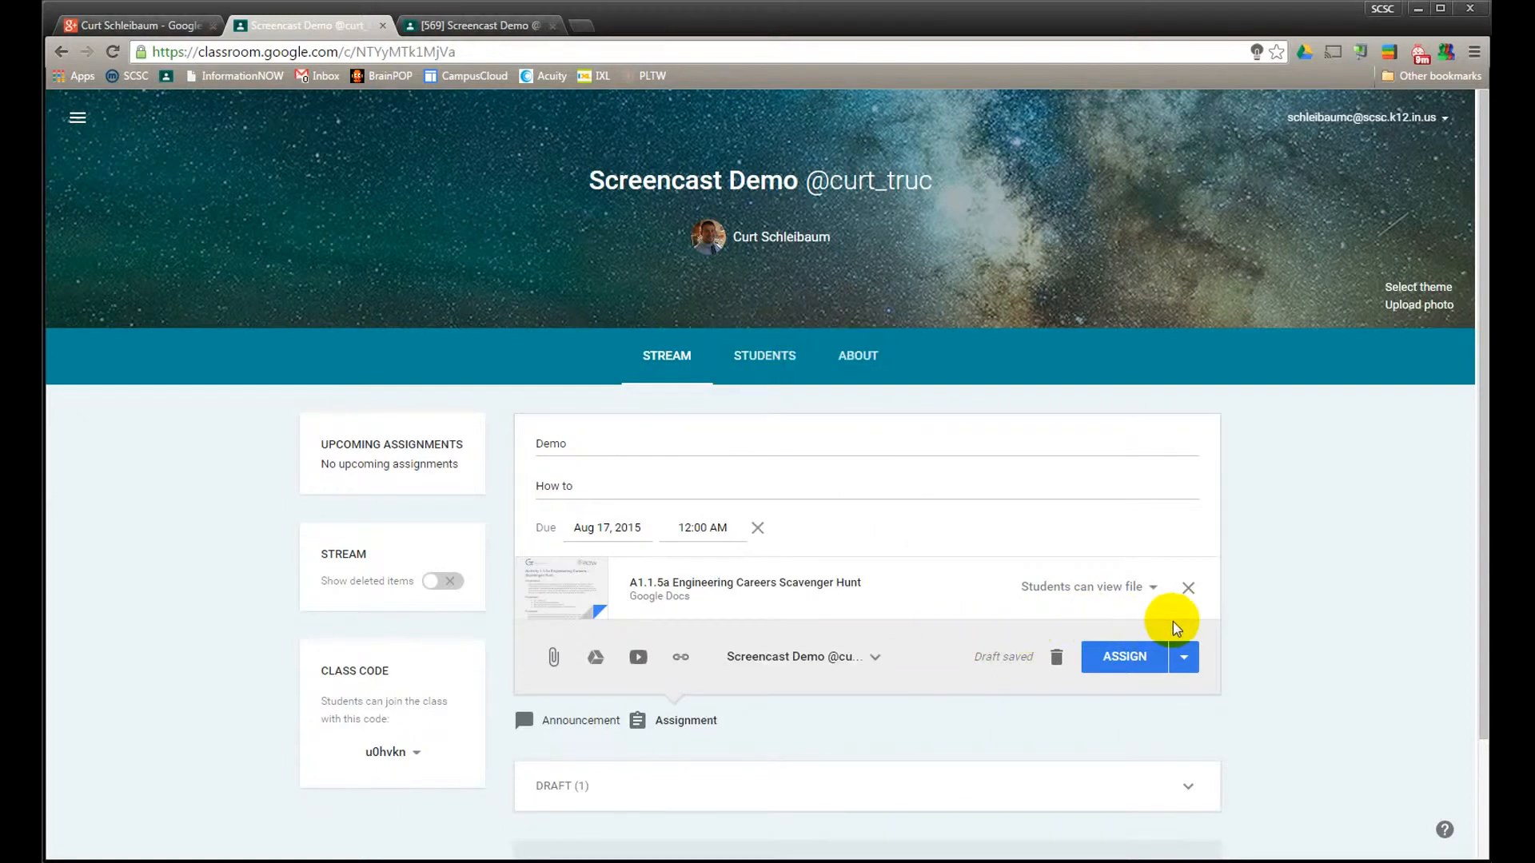
{"action": "left_click", "coordinate": [1181, 656]}
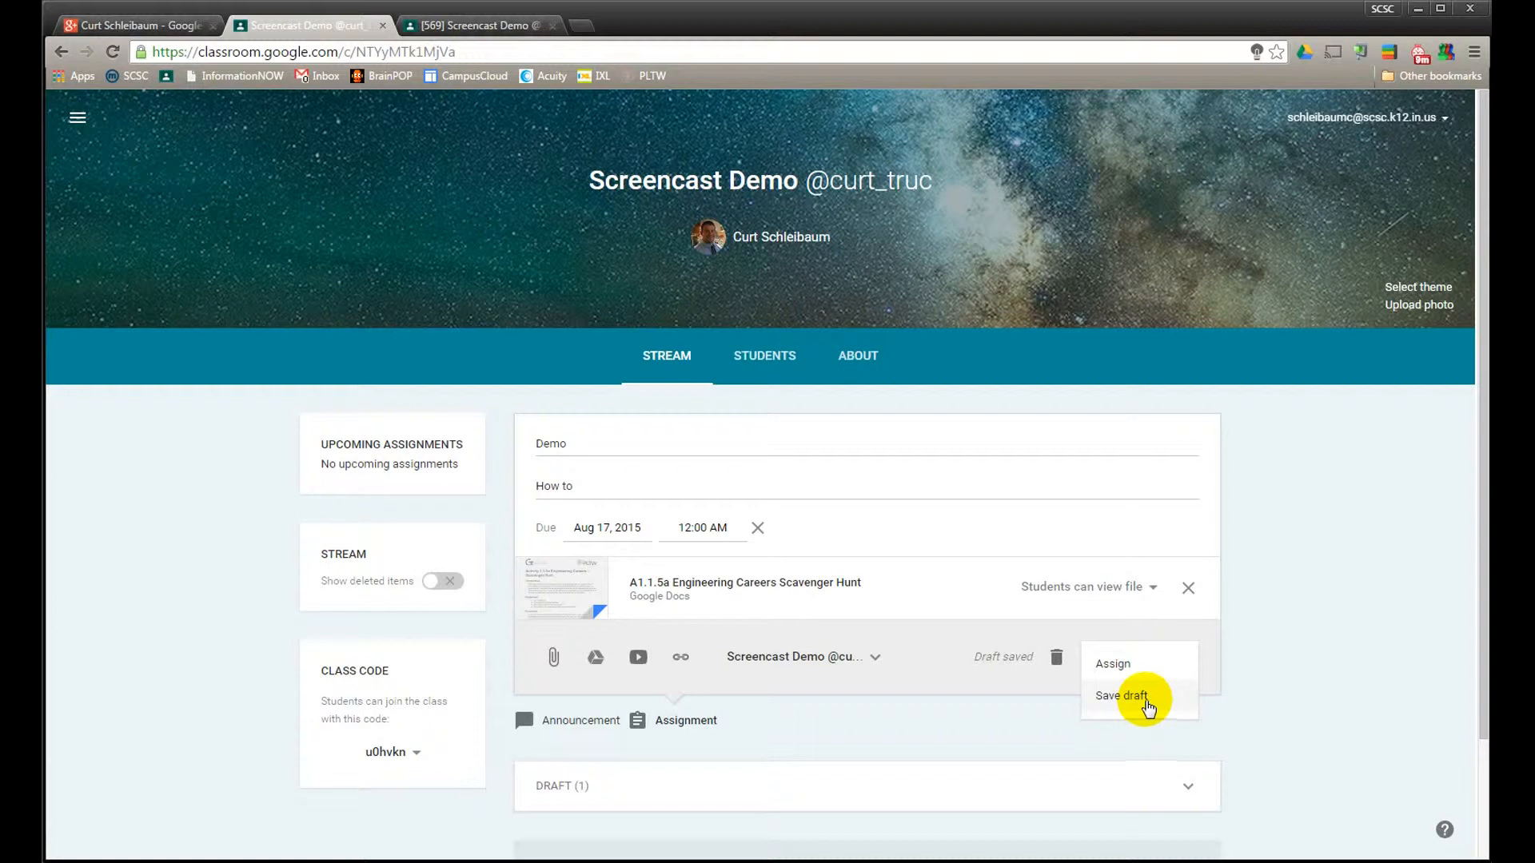
{"action": "left_click", "coordinate": [1113, 667]}
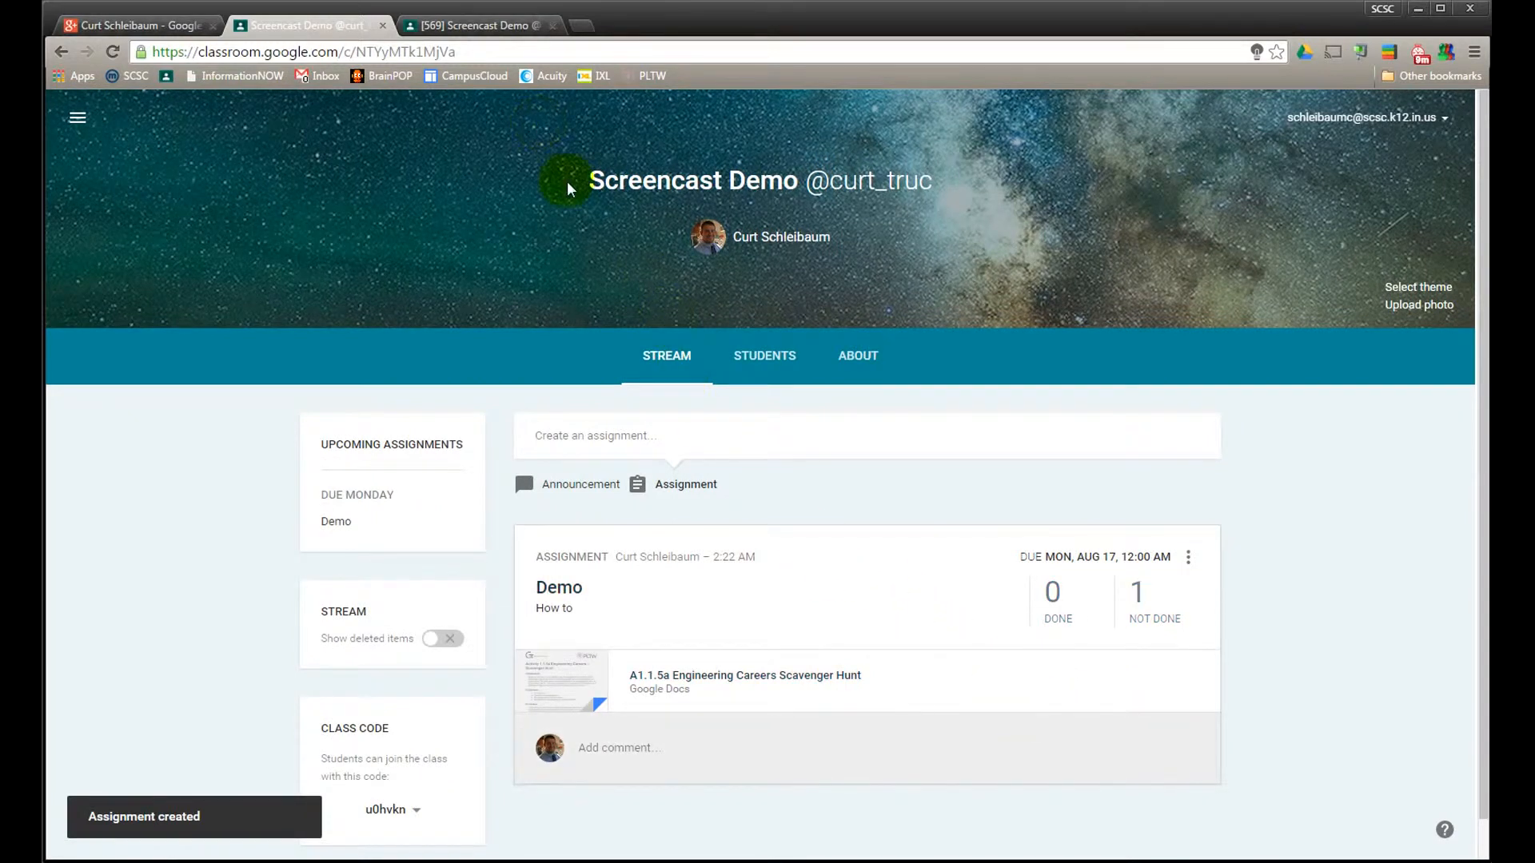
Refresh the student's class stream, open the attached scavenger hunt document and examine its file options and contents
{"action": "left_click", "coordinate": [485, 28]}
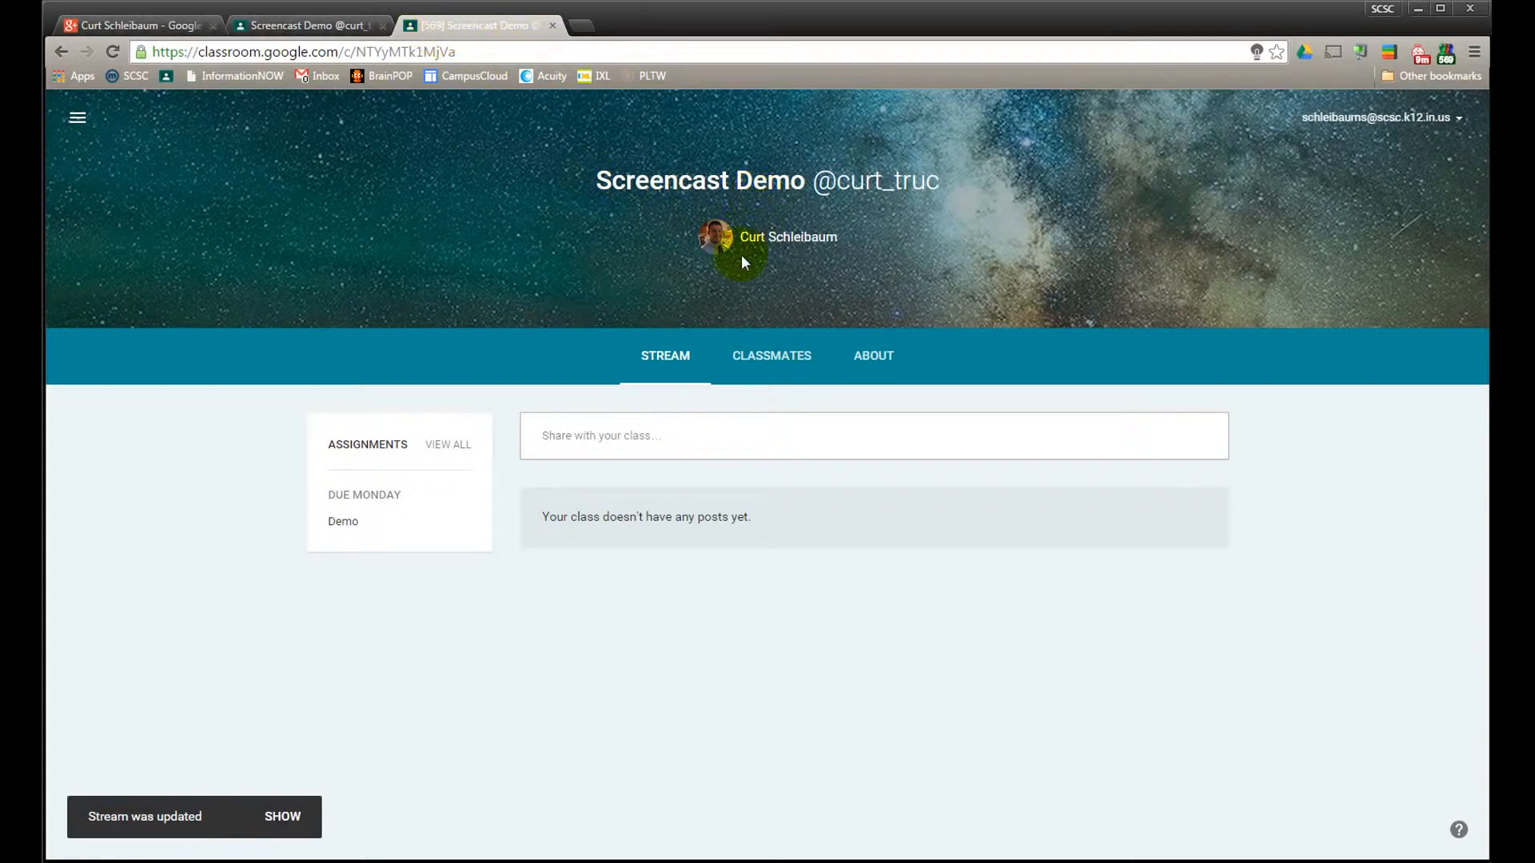
{"action": "left_click", "coordinate": [113, 51]}
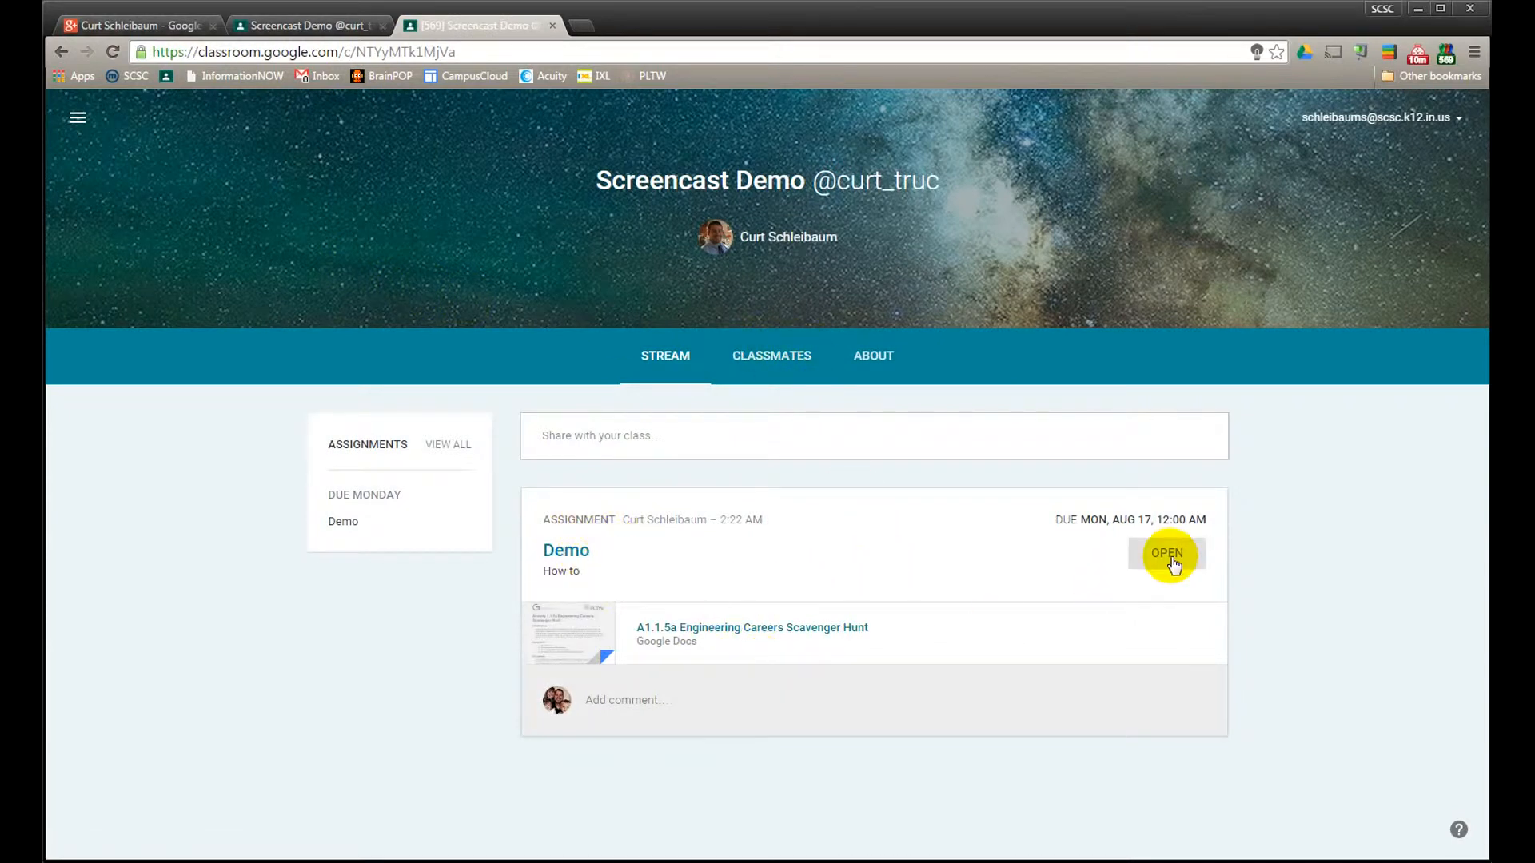
{"action": "left_click", "coordinate": [819, 629]}
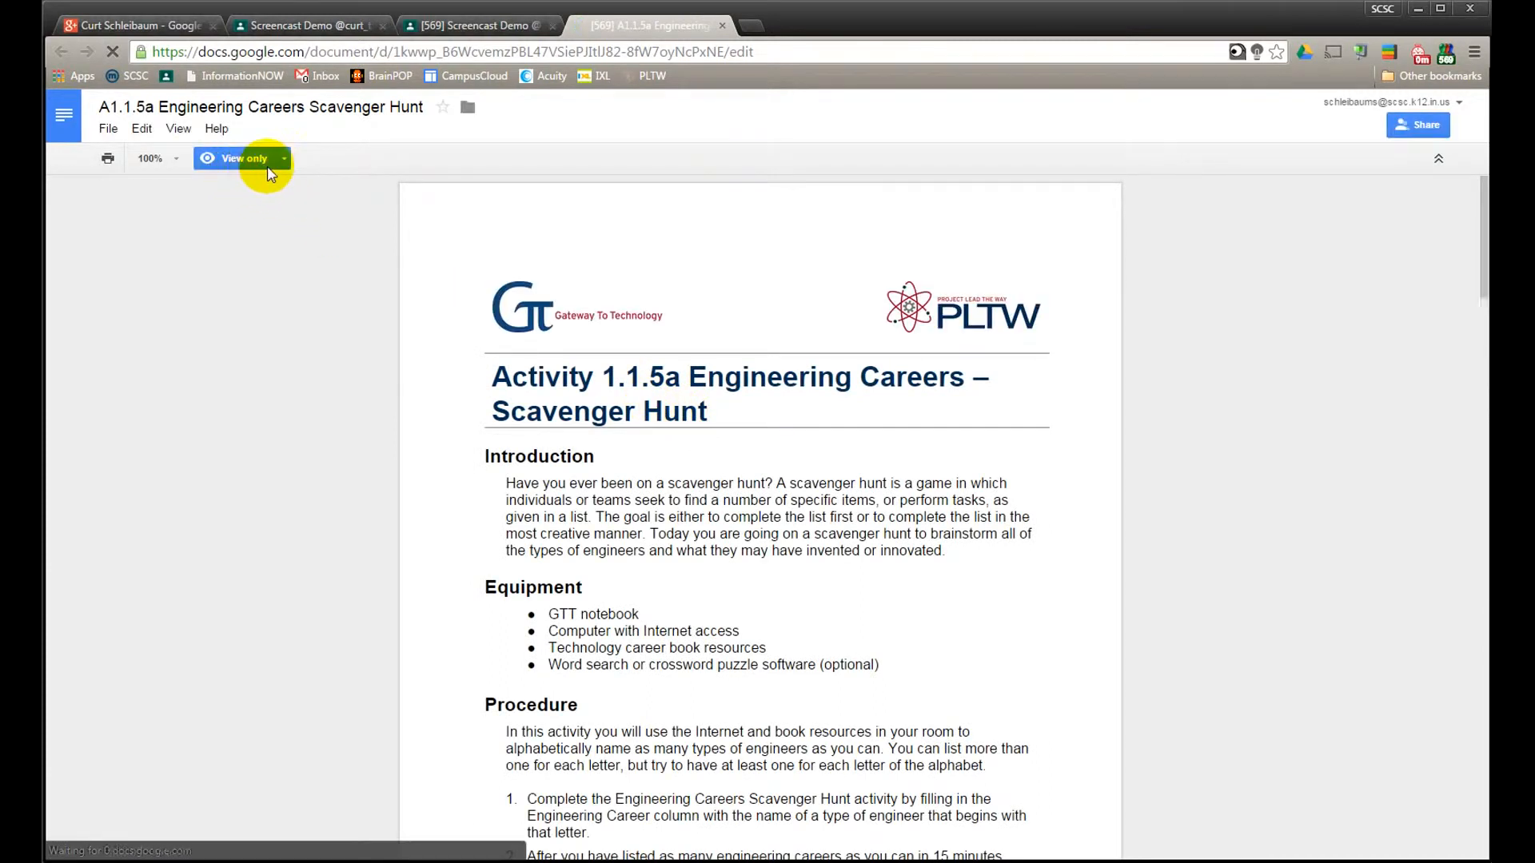
{"action": "left_click", "coordinate": [112, 131]}
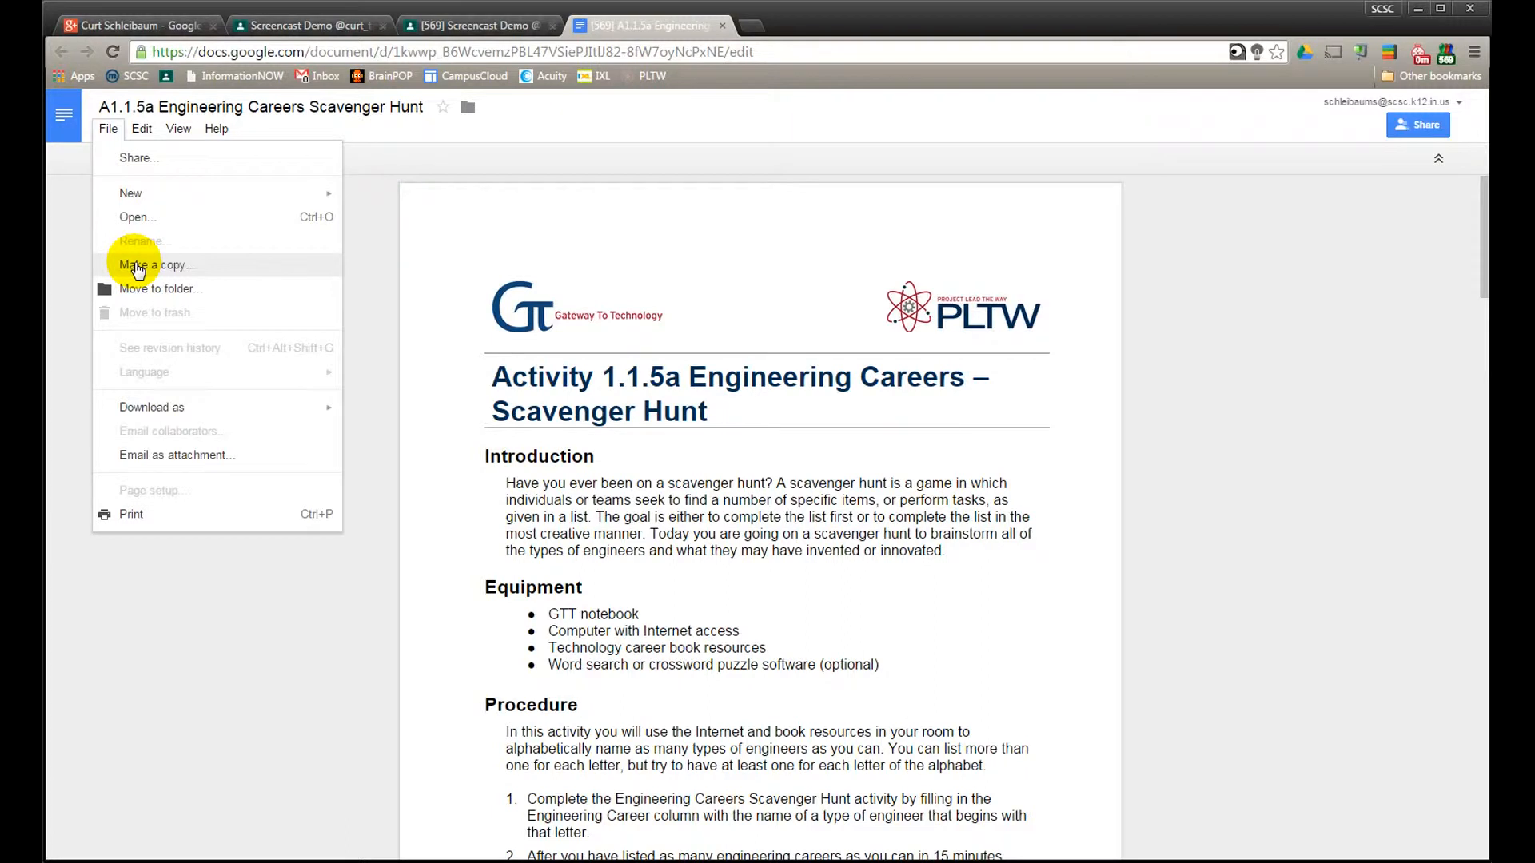
{"action": "left_click", "coordinate": [619, 167]}
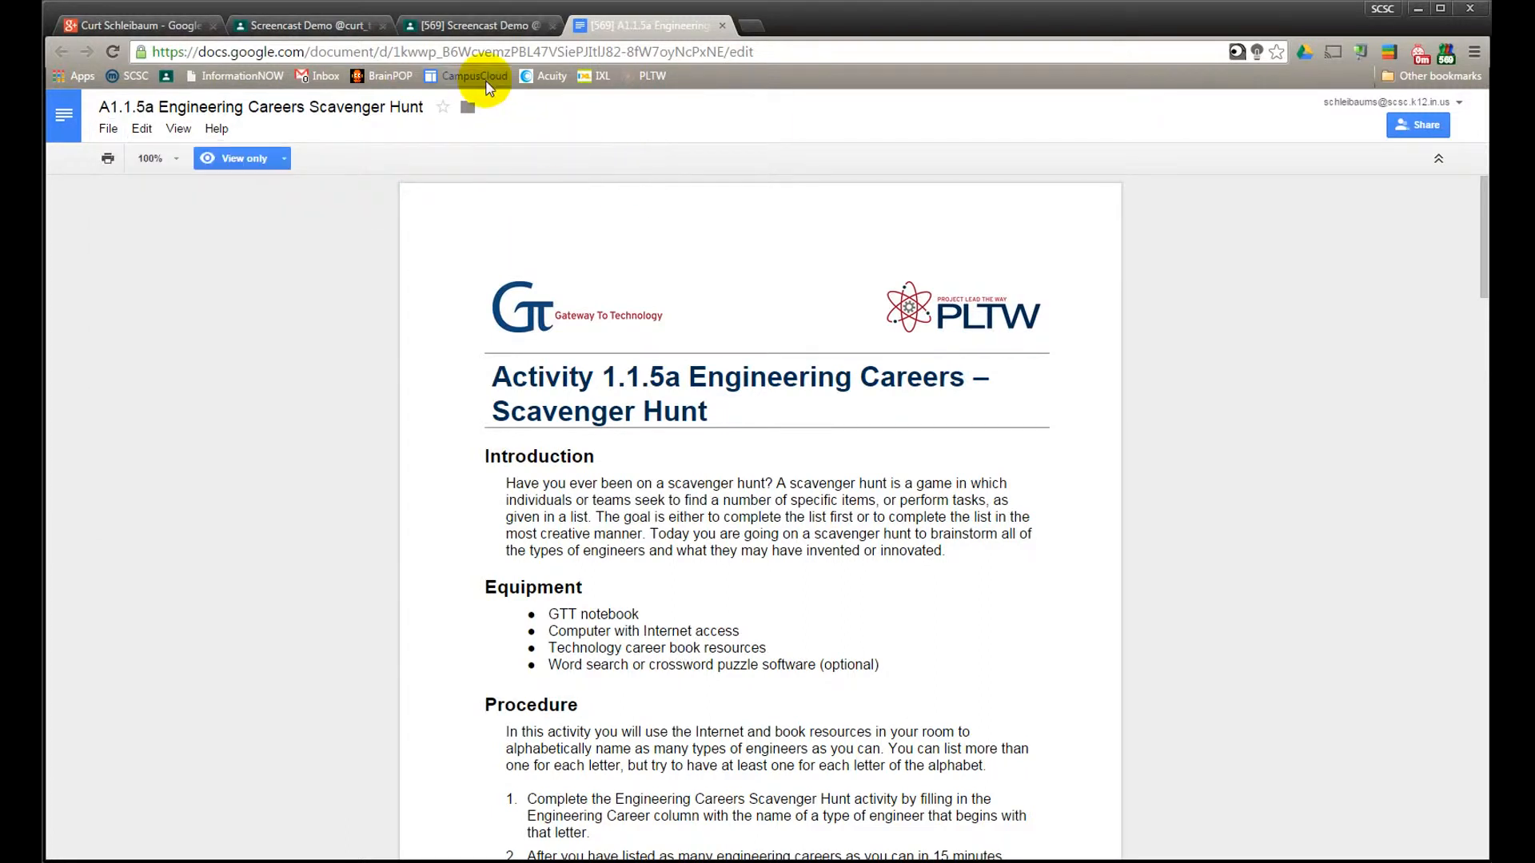
{"action": "scroll", "coordinate": [695, 490], "scroll_direction": "down", "scroll_amount": 12}
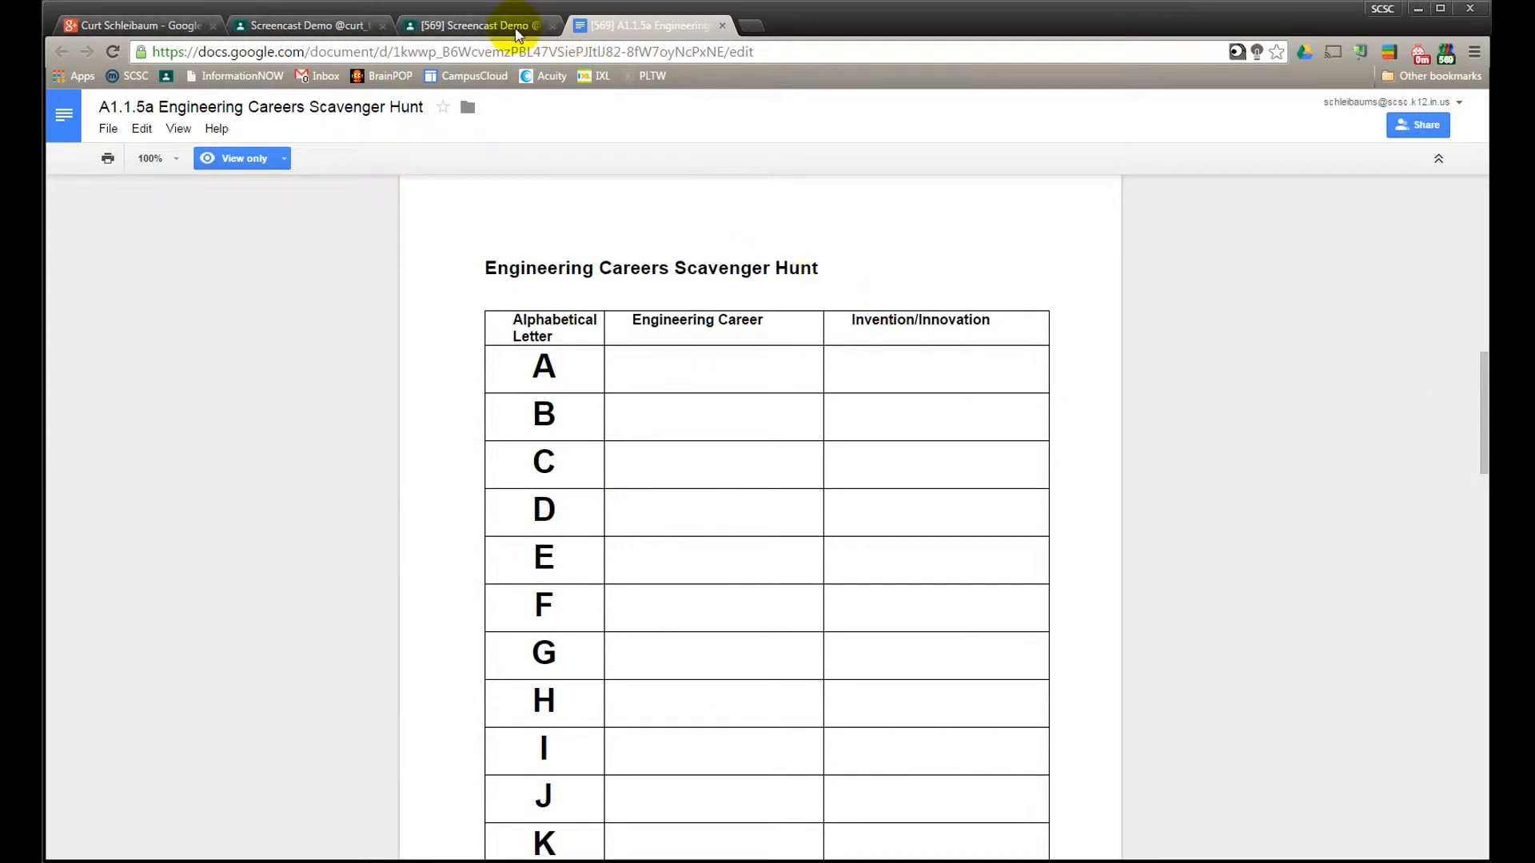
Open the student's work page for the Demo assignment and dismiss the tip about marking assignments as done
{"action": "left_click", "coordinate": [486, 25]}
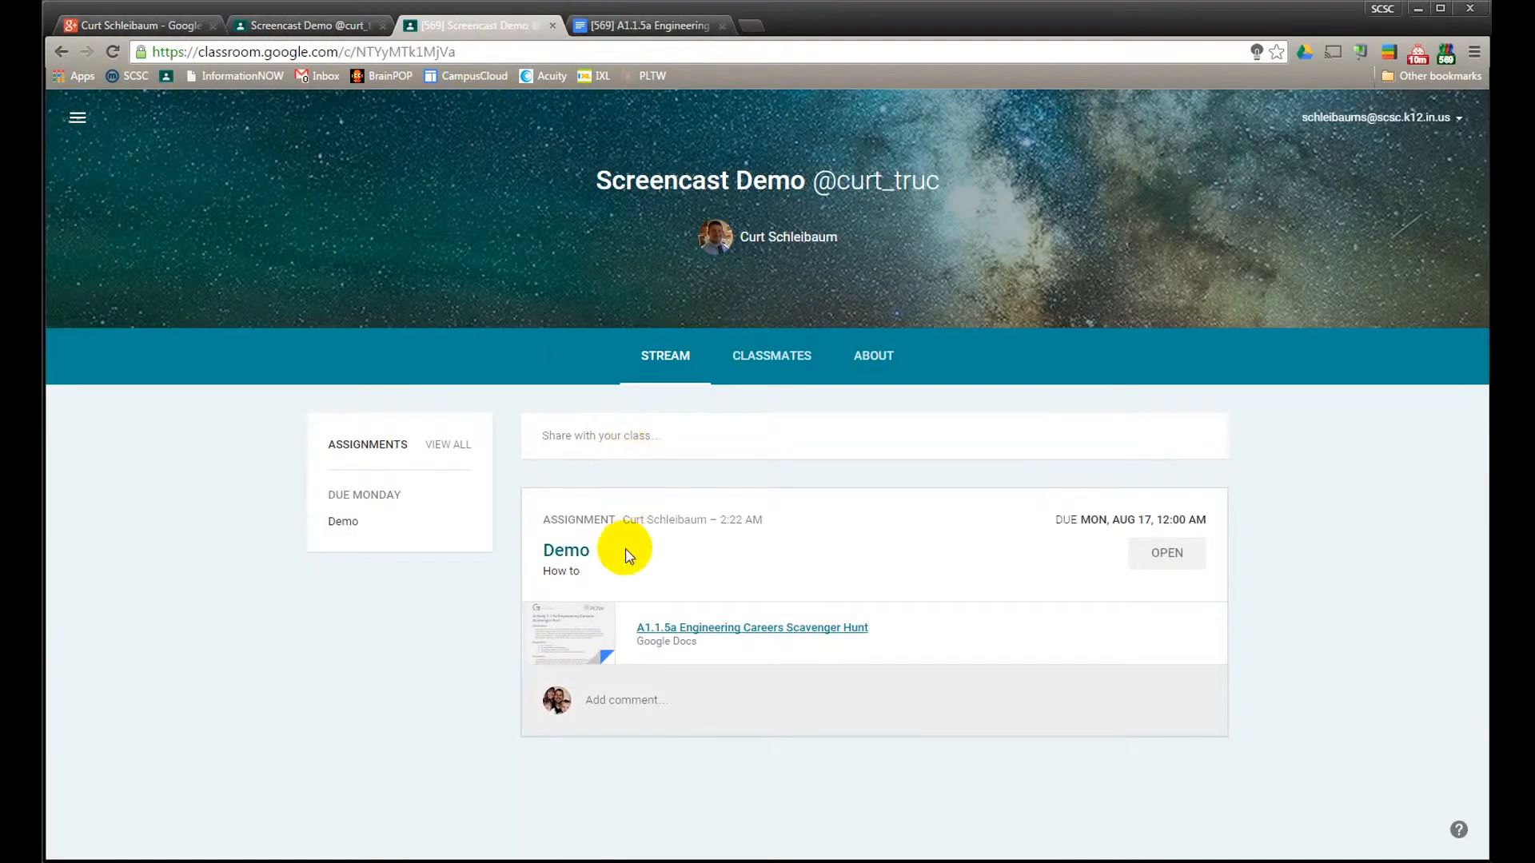
{"action": "left_click", "coordinate": [1164, 555]}
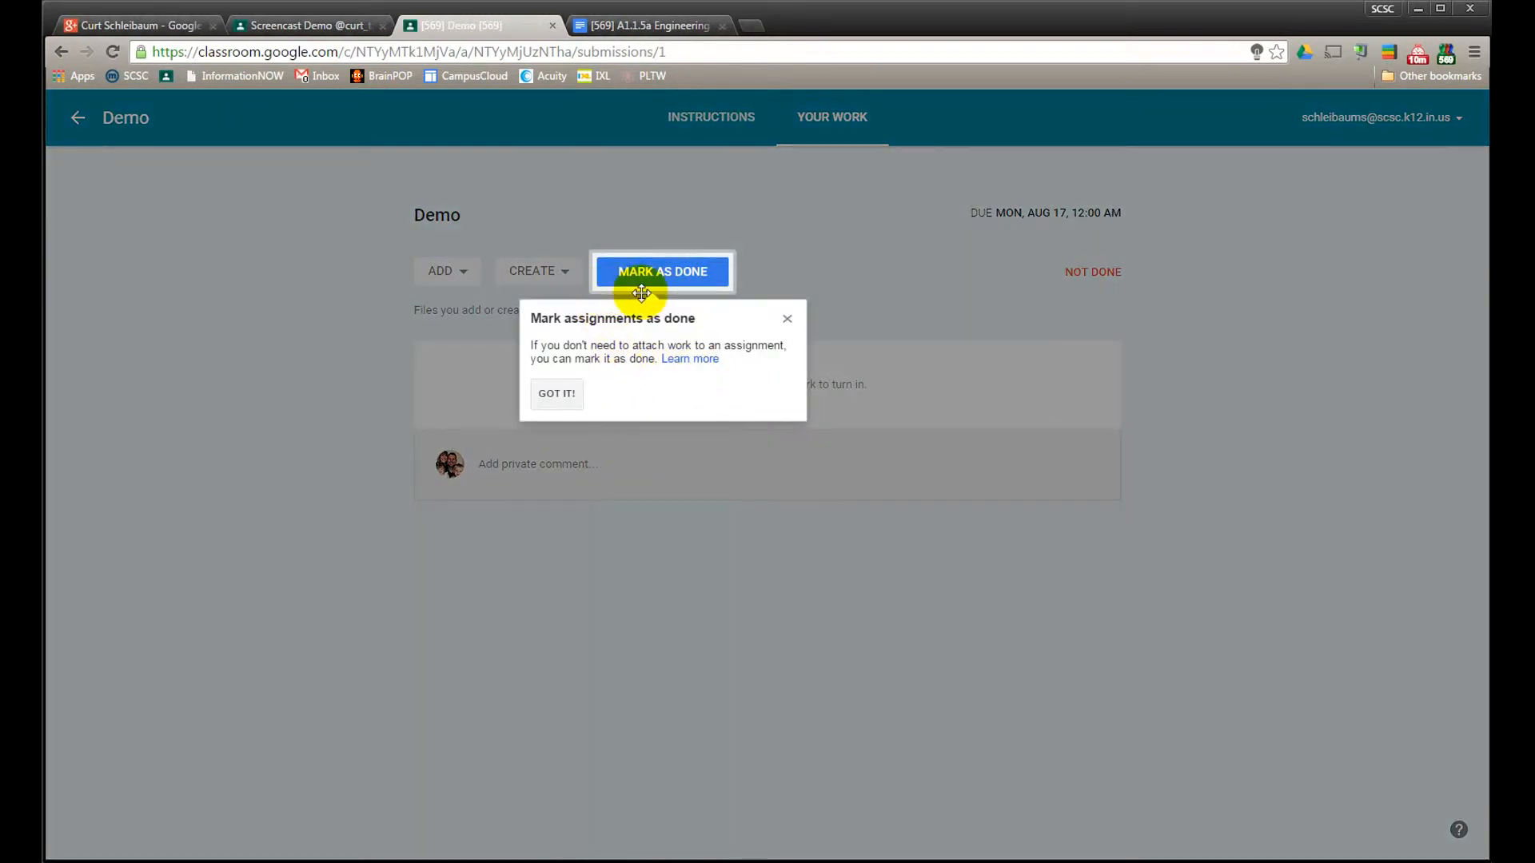
{"action": "left_click", "coordinate": [788, 319]}
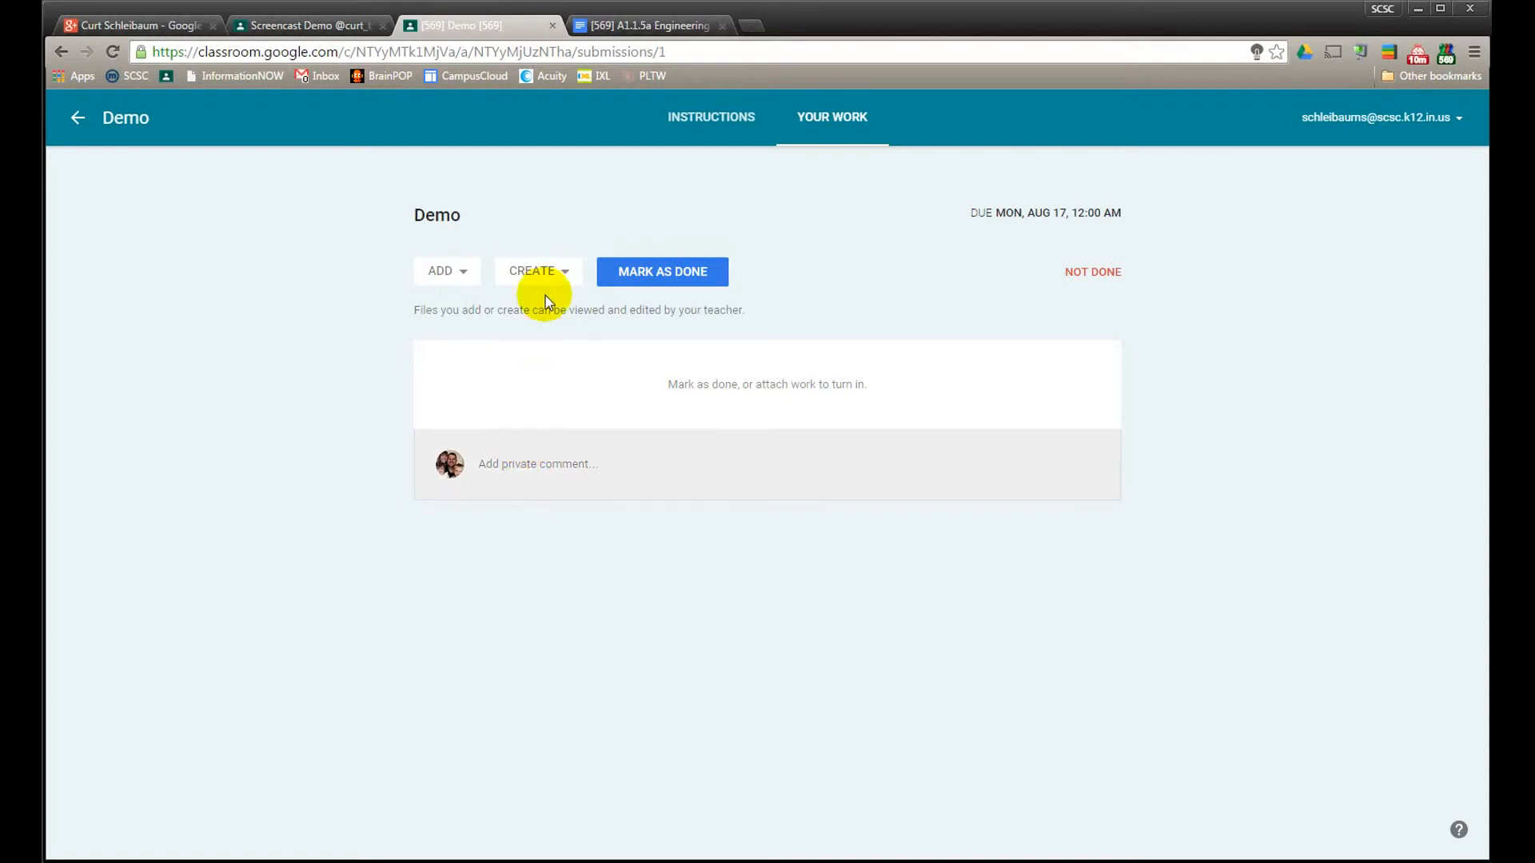
Create a new Google Drawing as an attachment to the student's Demo submission and open it for editing
{"action": "left_click", "coordinate": [556, 275]}
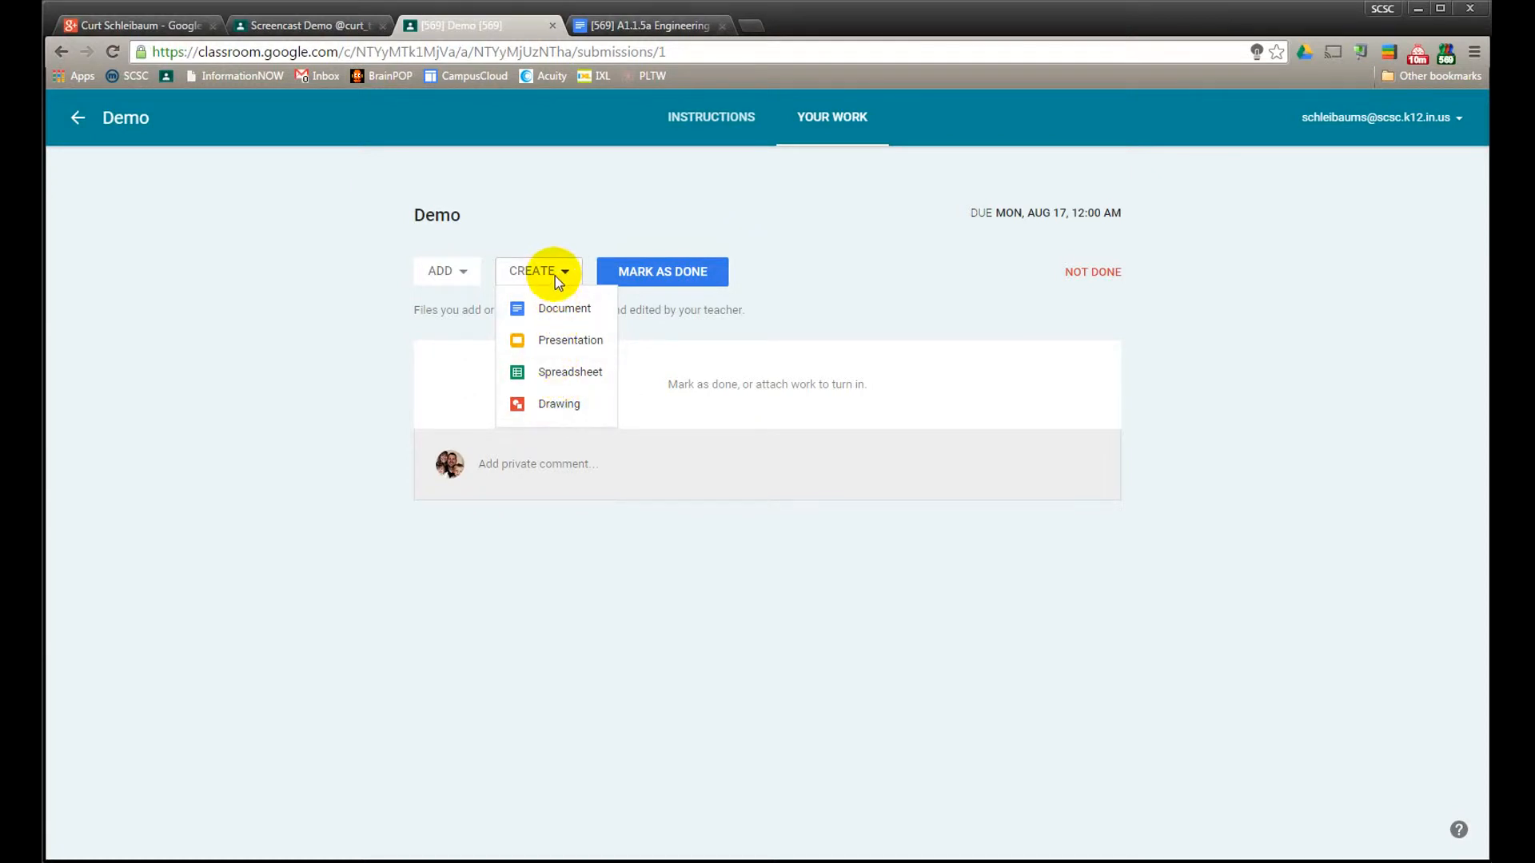
{"action": "left_click", "coordinate": [559, 405]}
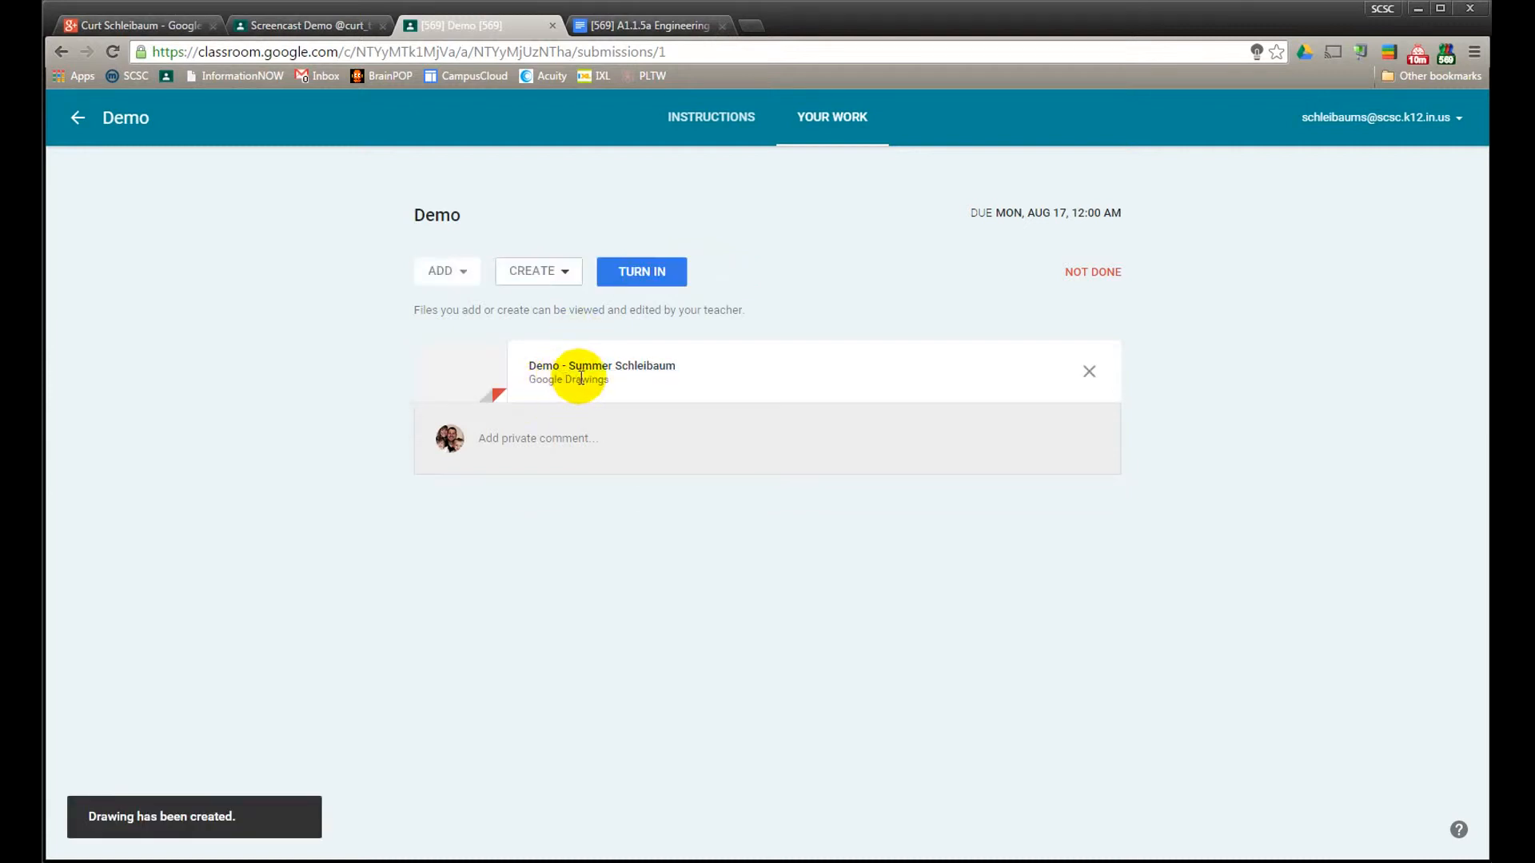
{"action": "left_click", "coordinate": [604, 369]}
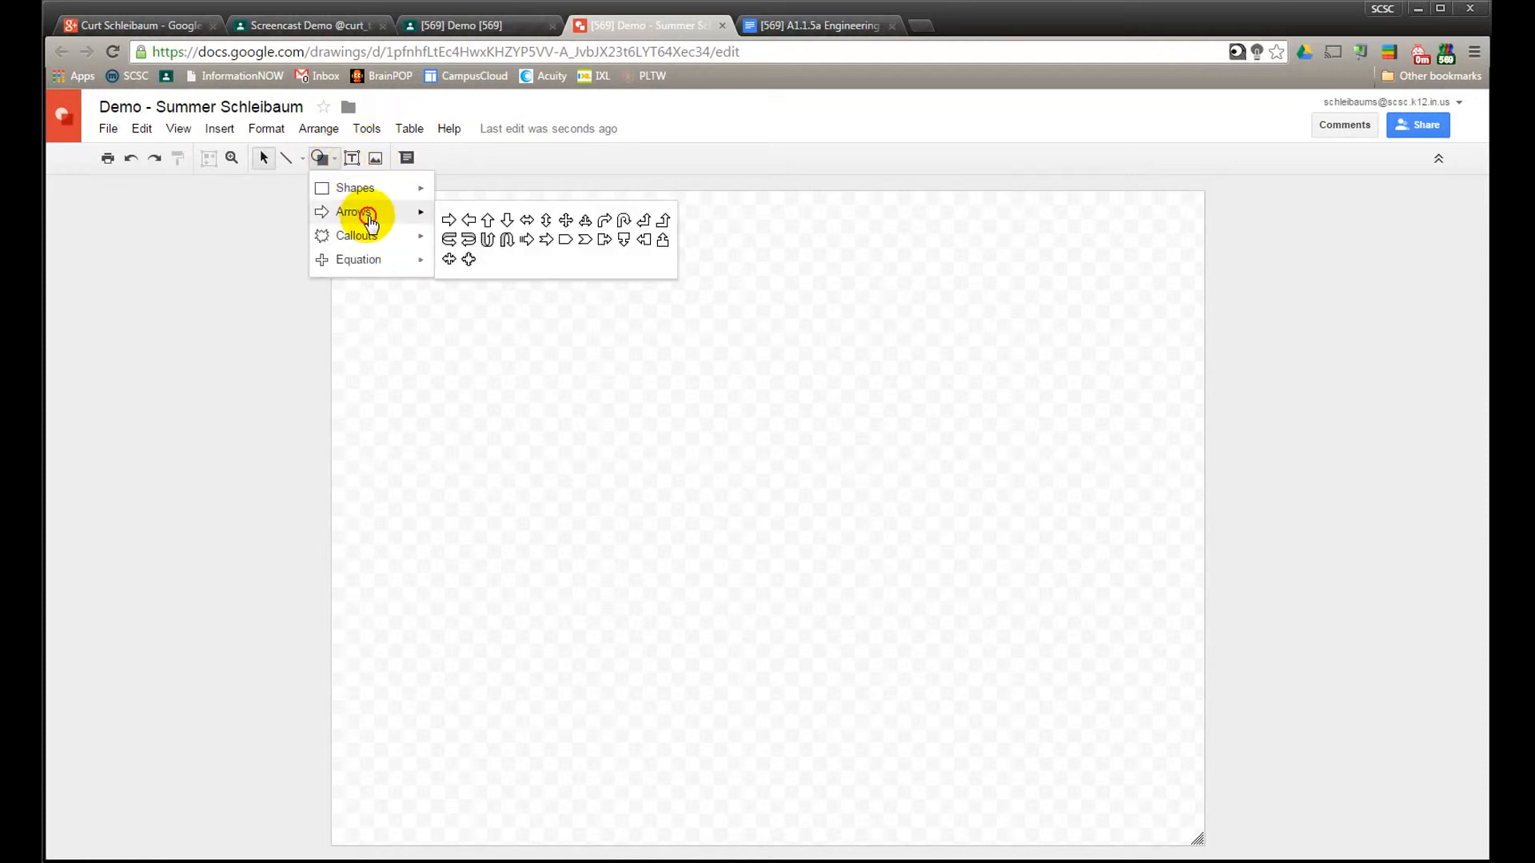
Draw a wide left-pointing block arrow in the upper middle of the drawing canvas
{"action": "left_click_drag", "start_coordinate": [534, 424], "coordinate": [912, 446]}
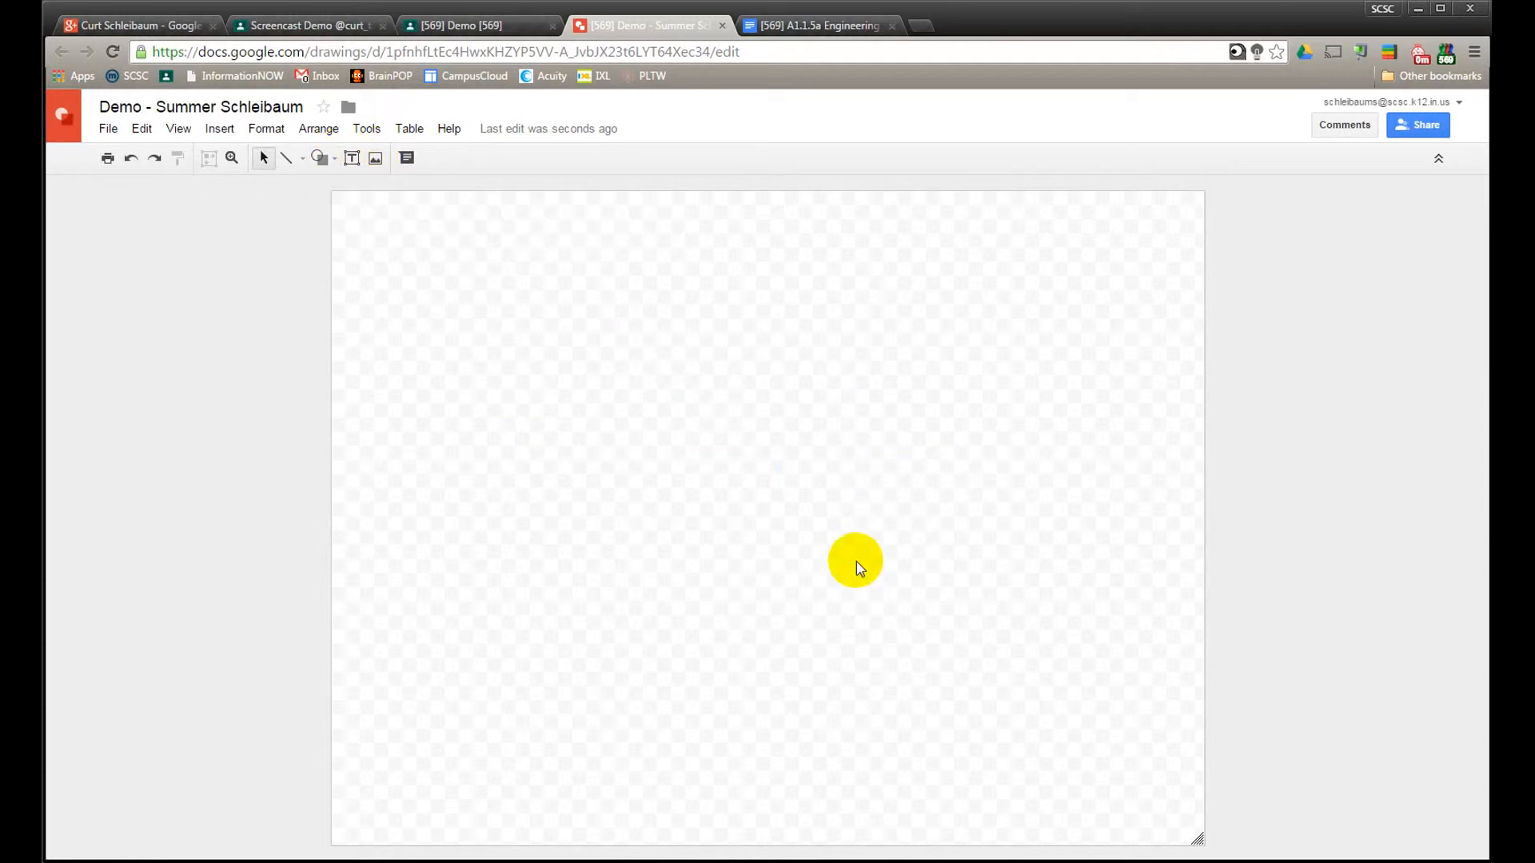
{"action": "left_click", "coordinate": [335, 159]}
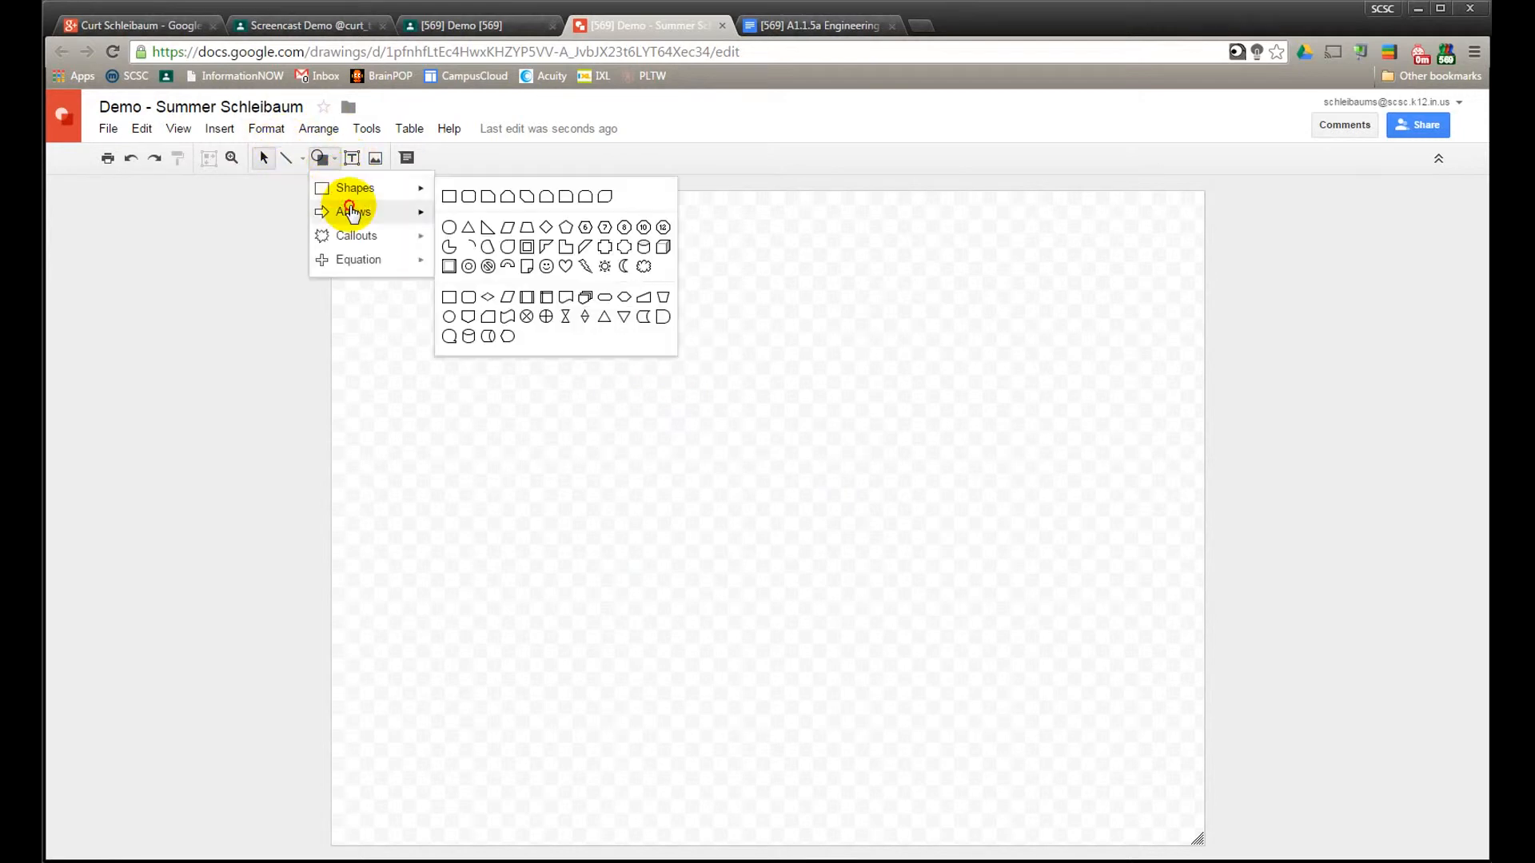
{"action": "mouse_move", "coordinate": [355, 211]}
{"action": "left_click", "coordinate": [456, 214]}
{"action": "left_click_drag", "start_coordinate": [534, 321], "coordinate": [860, 462]}
{"action": "left_click", "coordinate": [948, 441]}
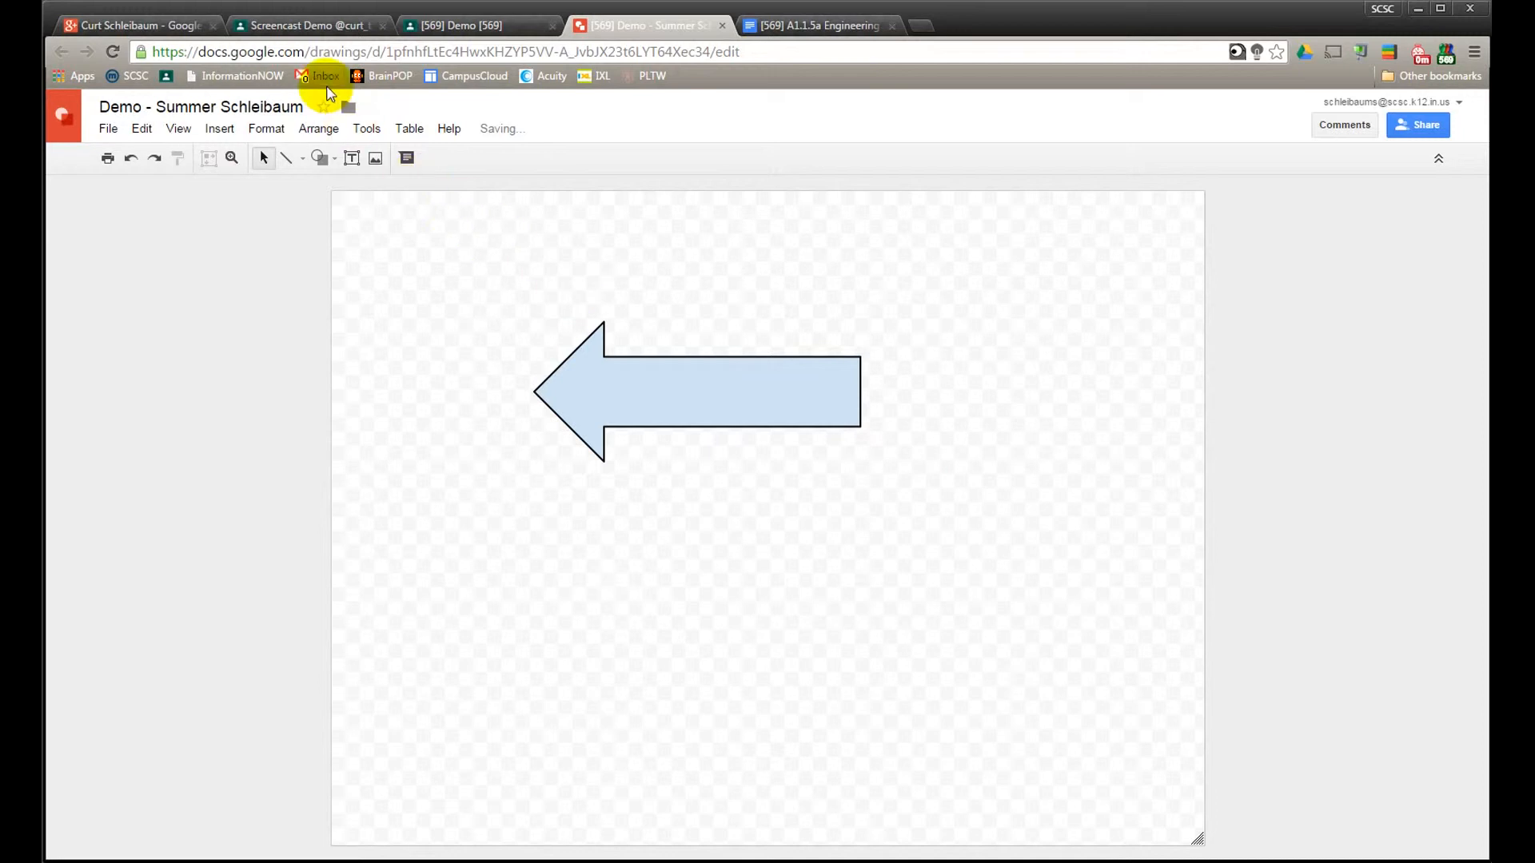
Return to the student's Demo work page and remove the attached drawing from the submission
{"action": "left_click", "coordinate": [479, 25]}
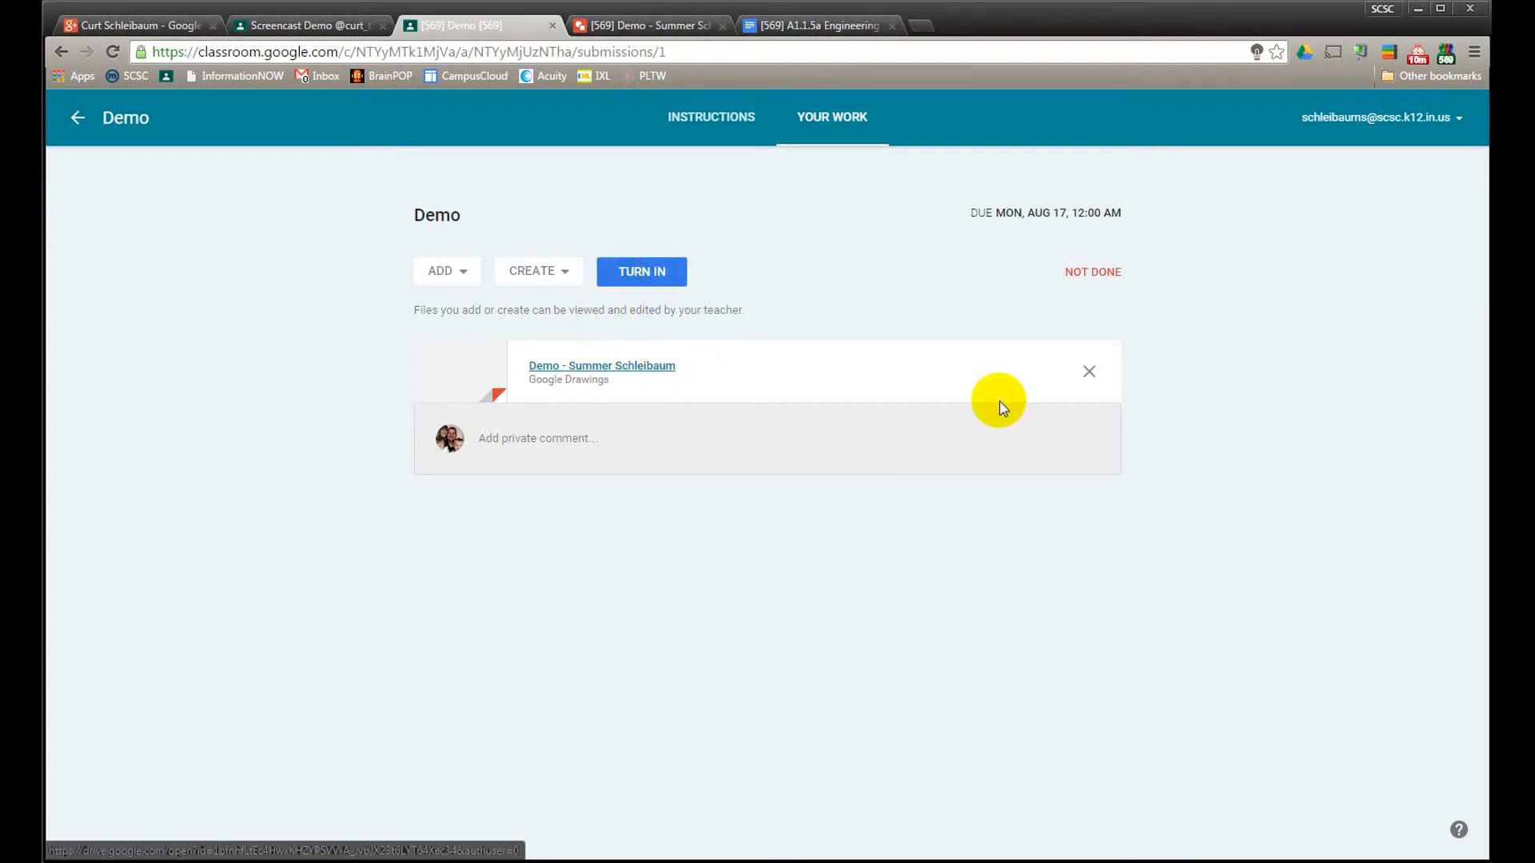
{"action": "left_click", "coordinate": [1089, 374]}
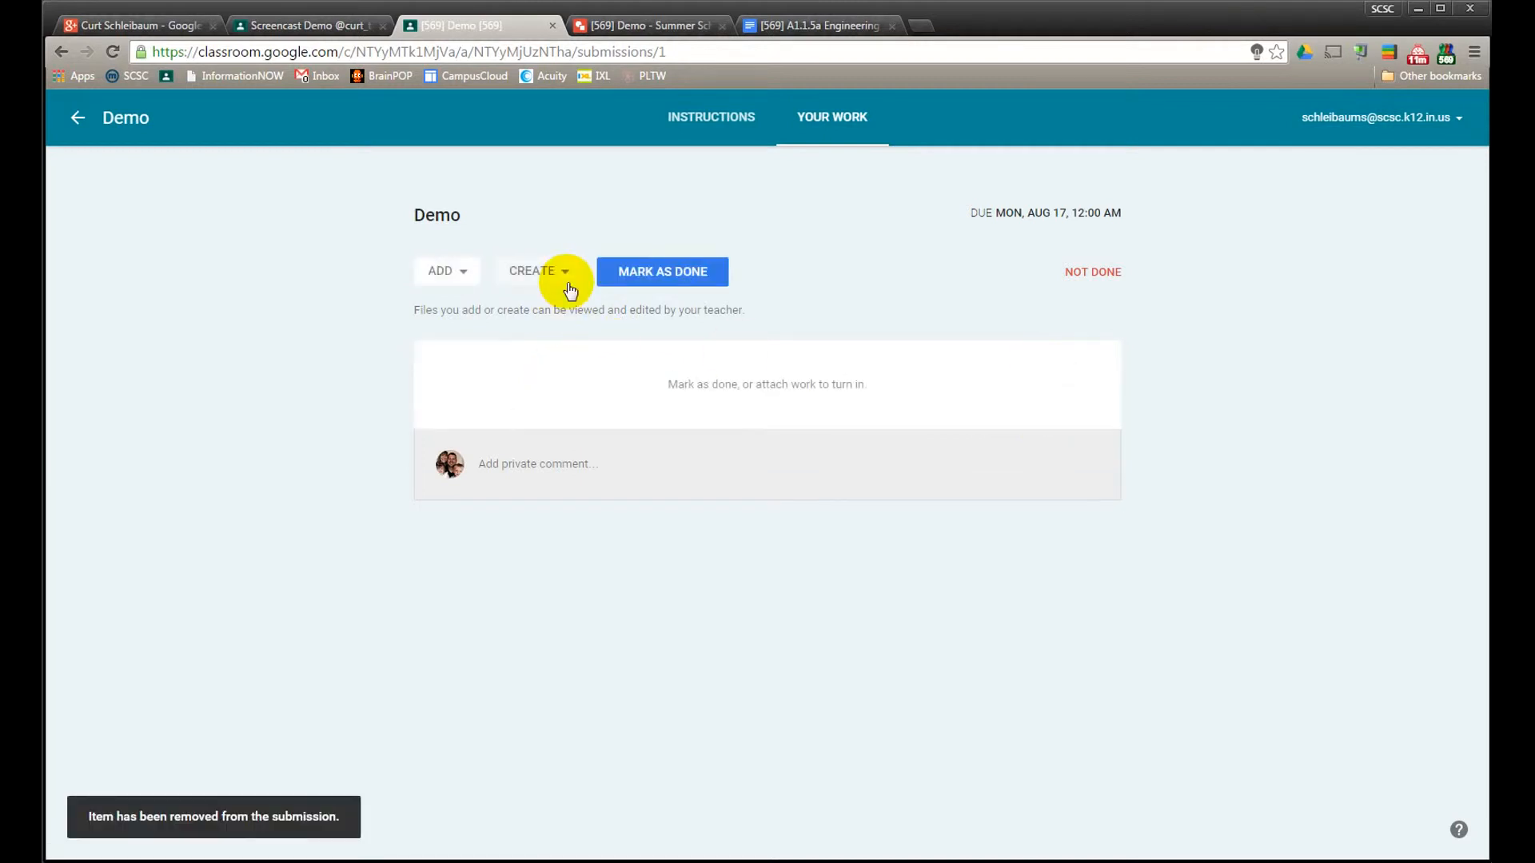
{"action": "left_click", "coordinate": [462, 276]}
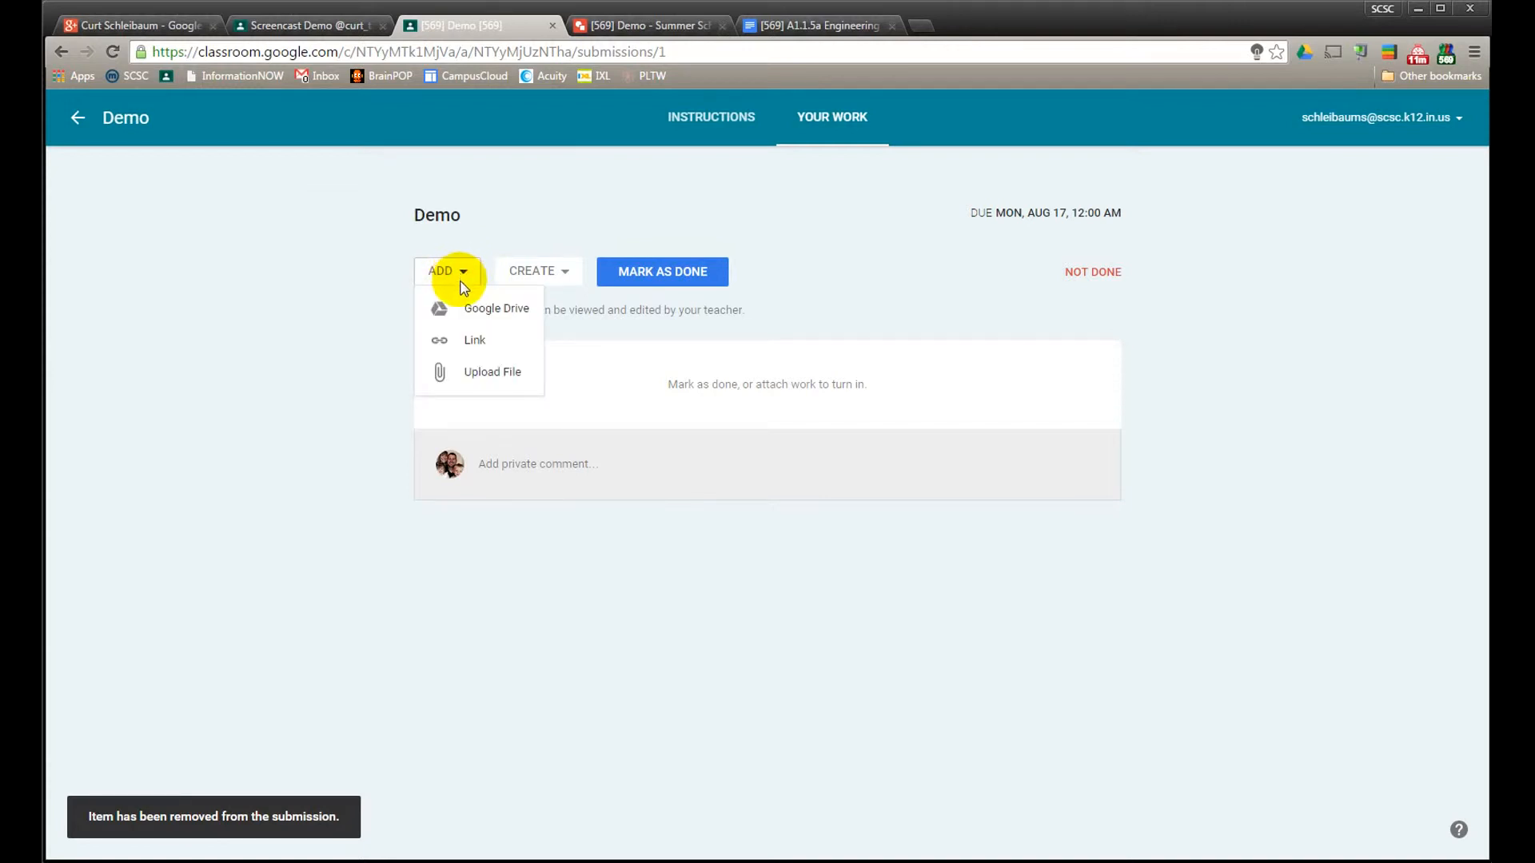
{"action": "left_click", "coordinate": [467, 314]}
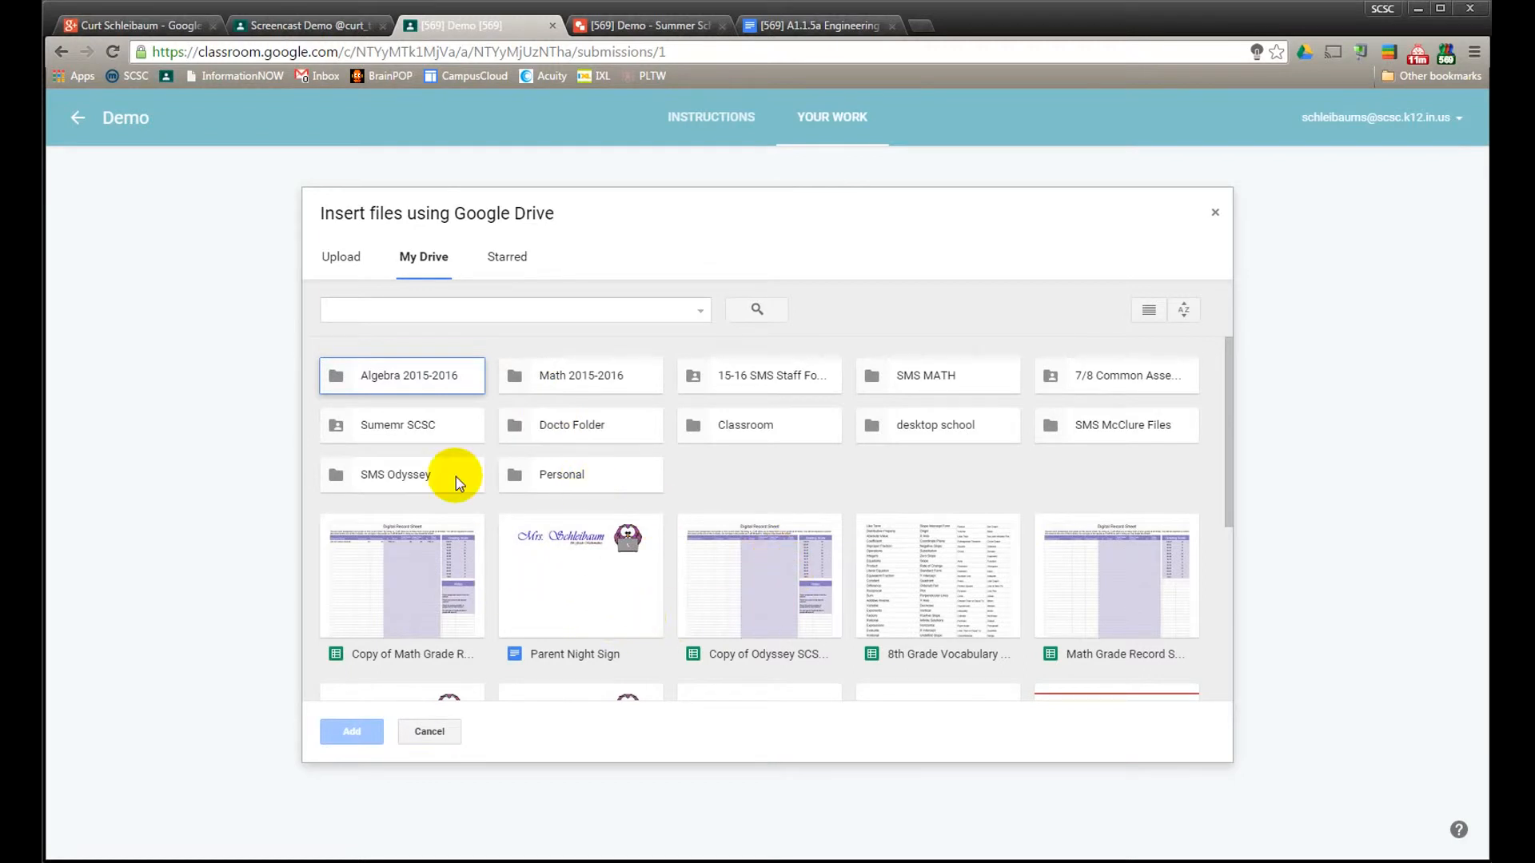
{"action": "left_click", "coordinate": [1215, 215]}
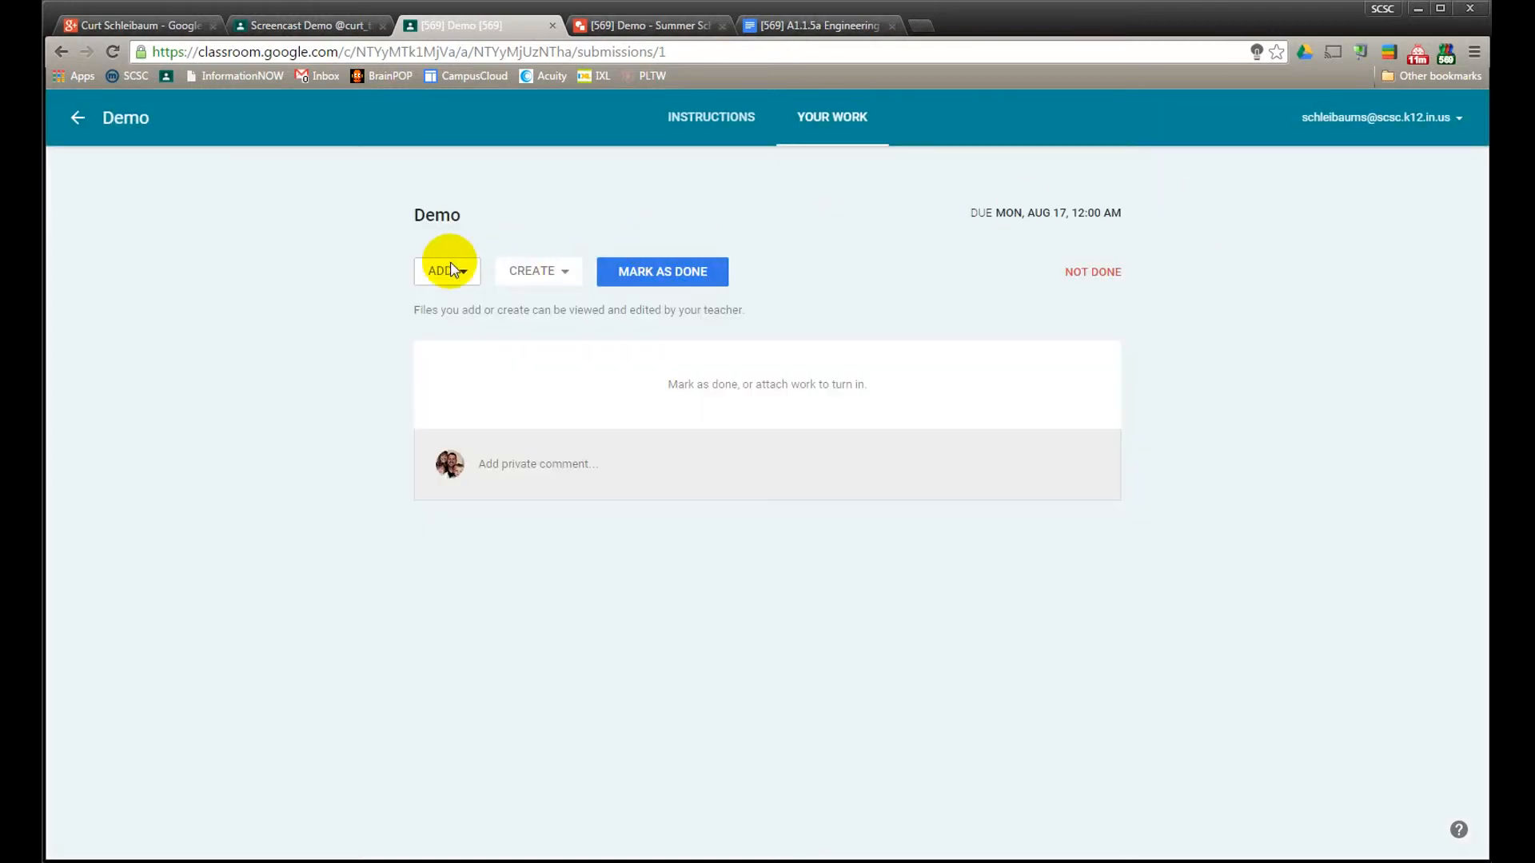
Attach the Parent Night Sign document from Google Drive to the student's Demo submission
{"action": "left_click", "coordinate": [449, 270]}
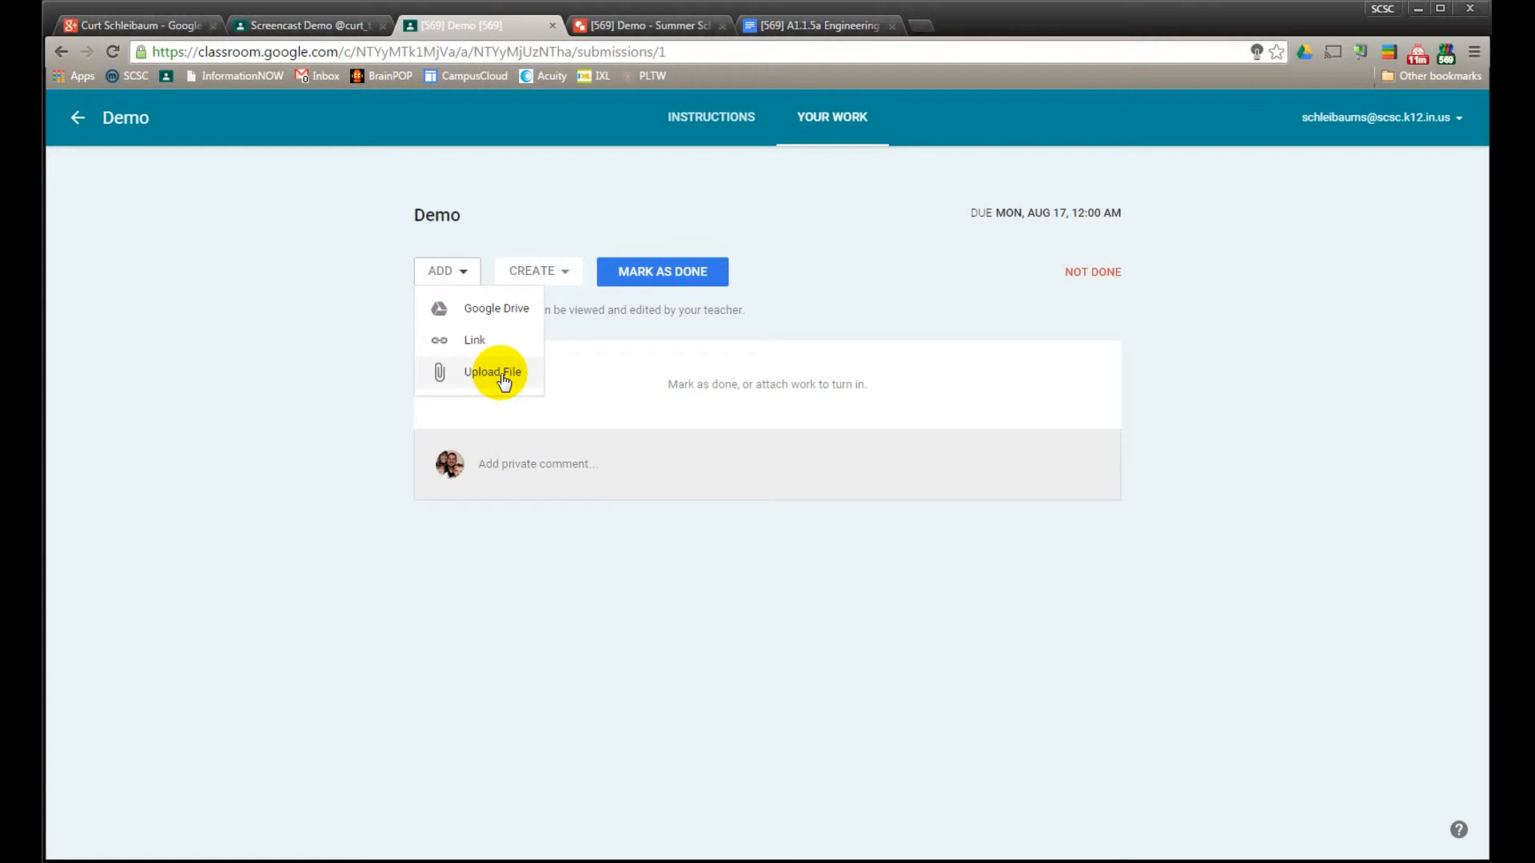
{"action": "left_click", "coordinate": [495, 319]}
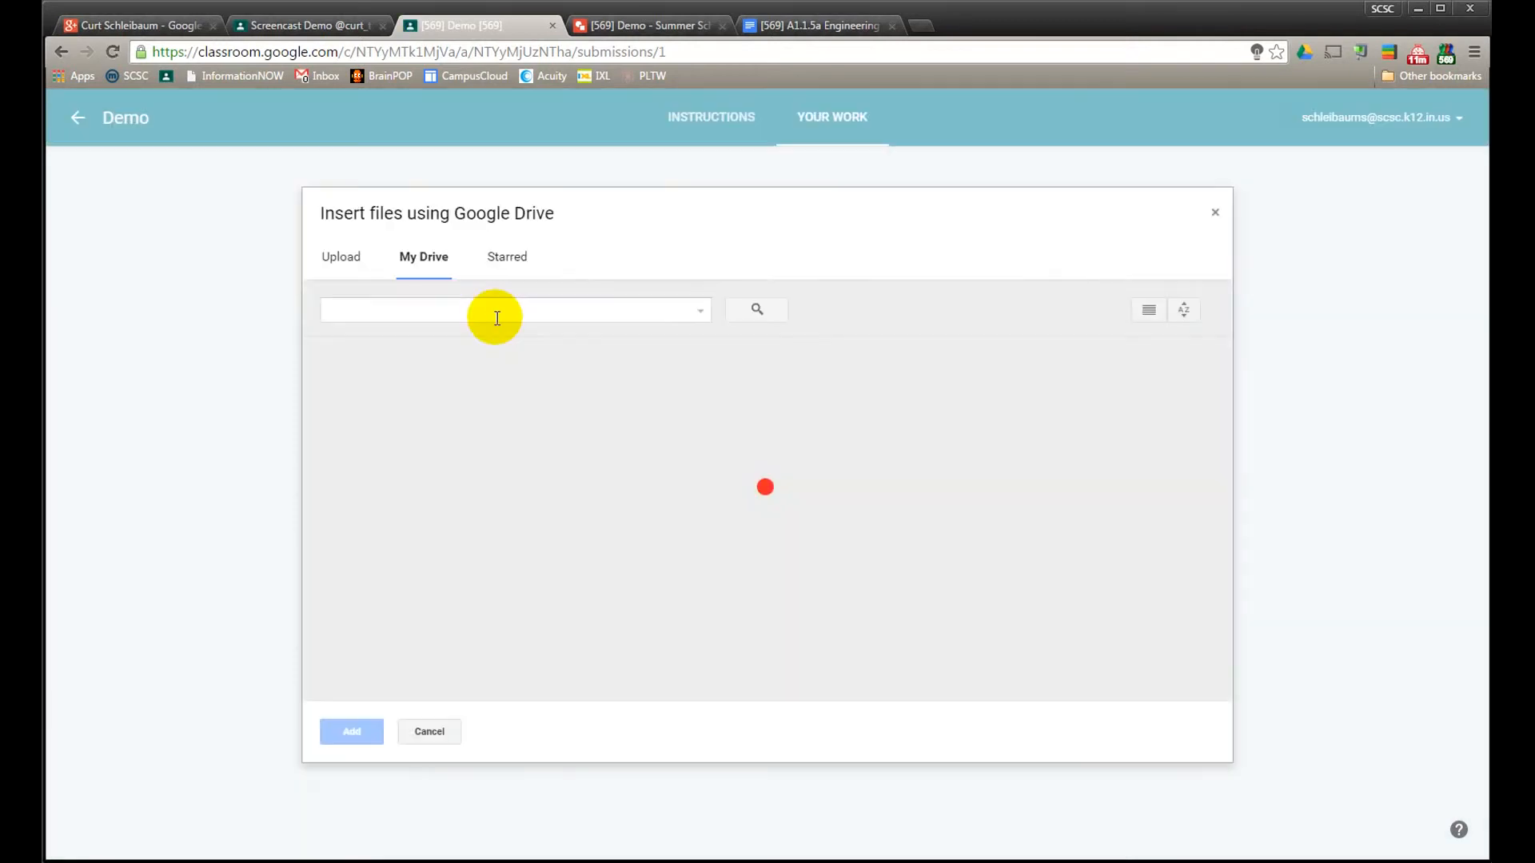
{"action": "scroll", "coordinate": [589, 560], "scroll_direction": "down", "scroll_amount": 1}
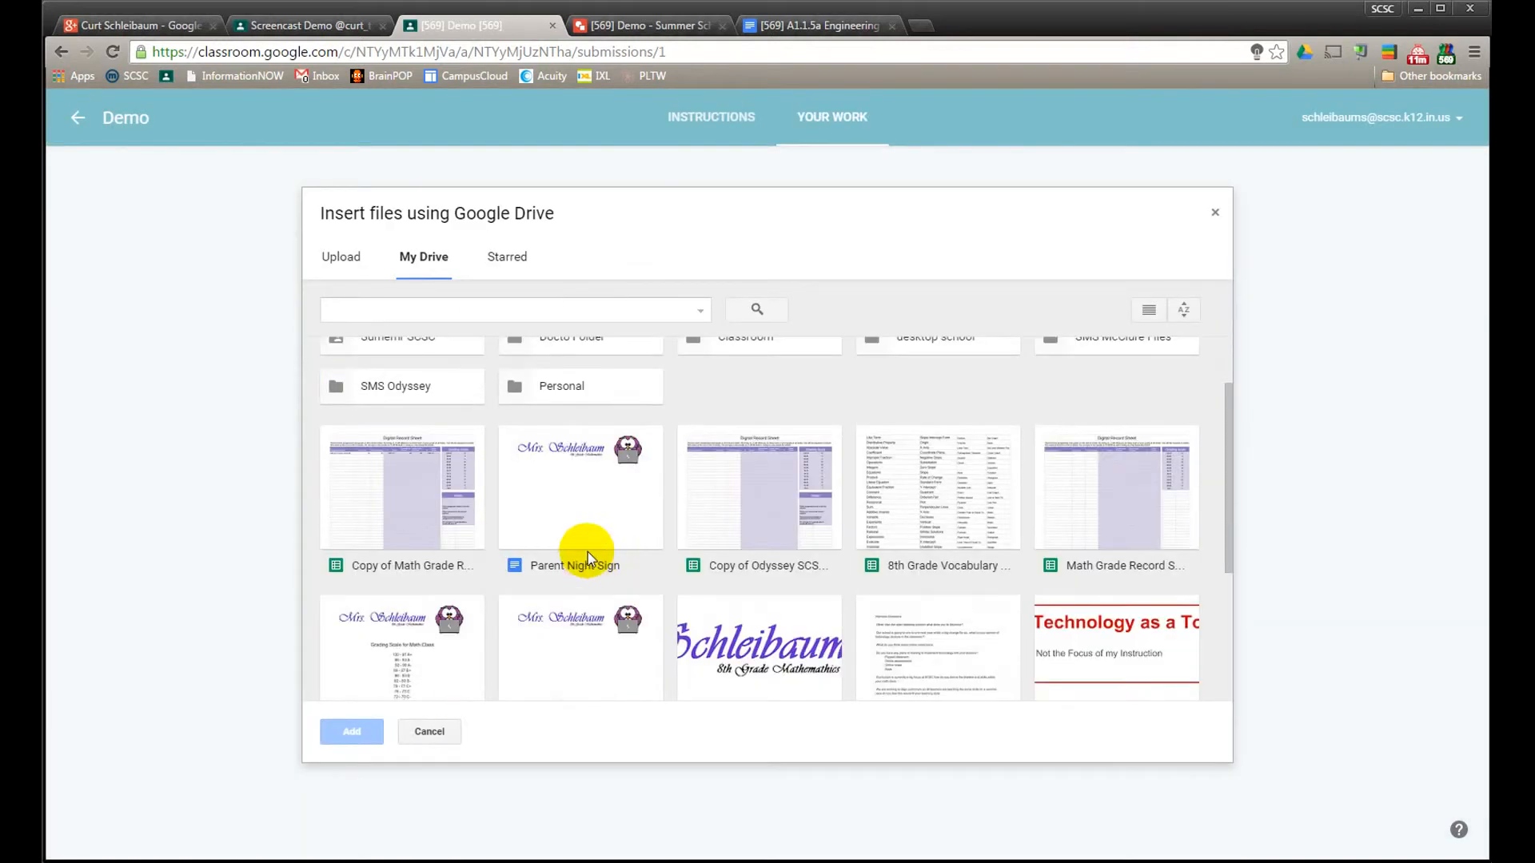
{"action": "left_click", "coordinate": [592, 486]}
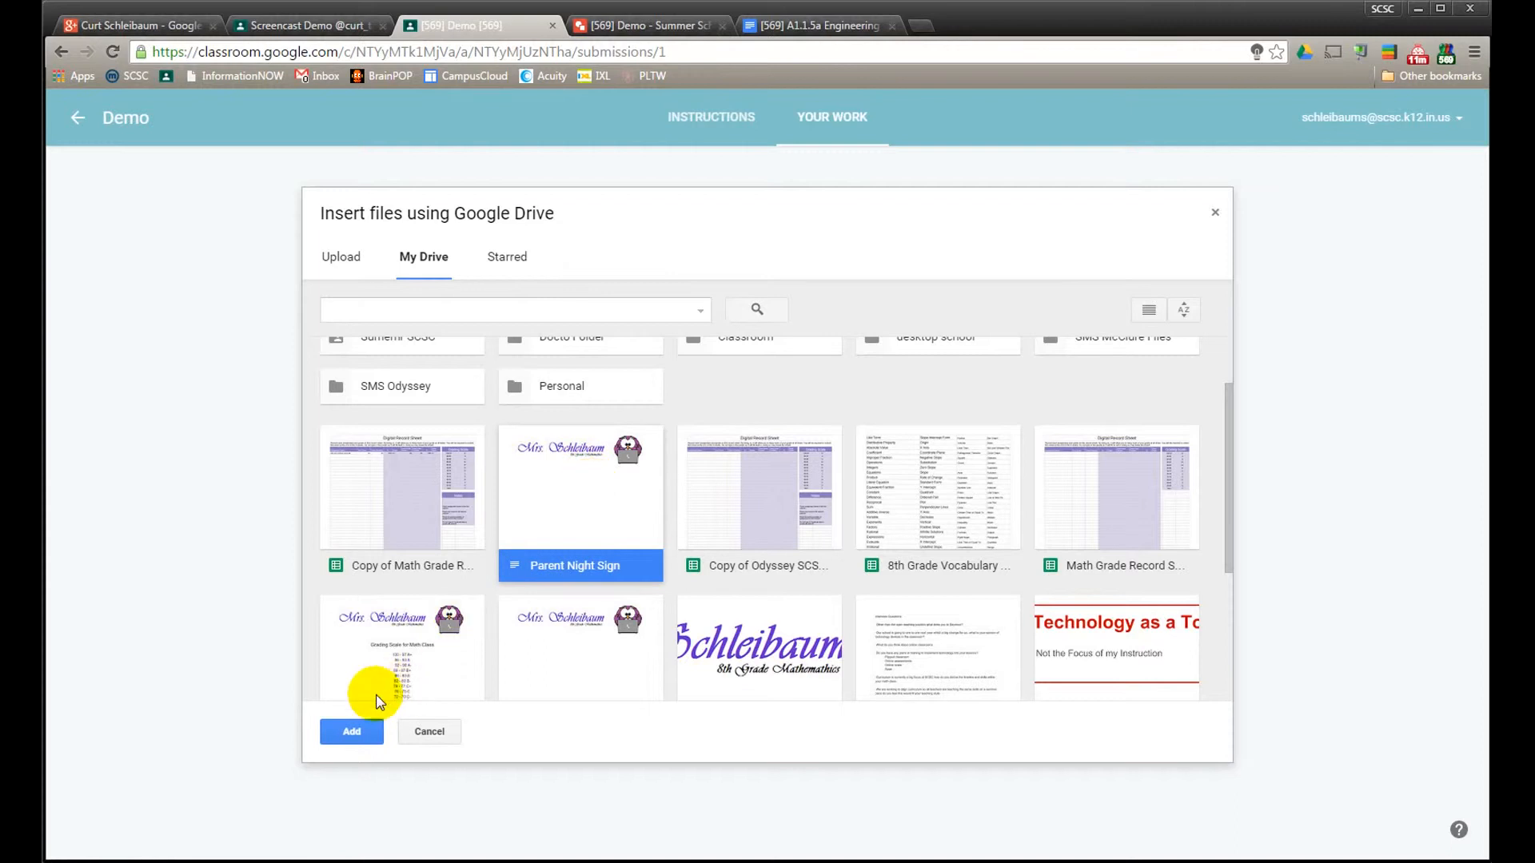
{"action": "left_click", "coordinate": [363, 729]}
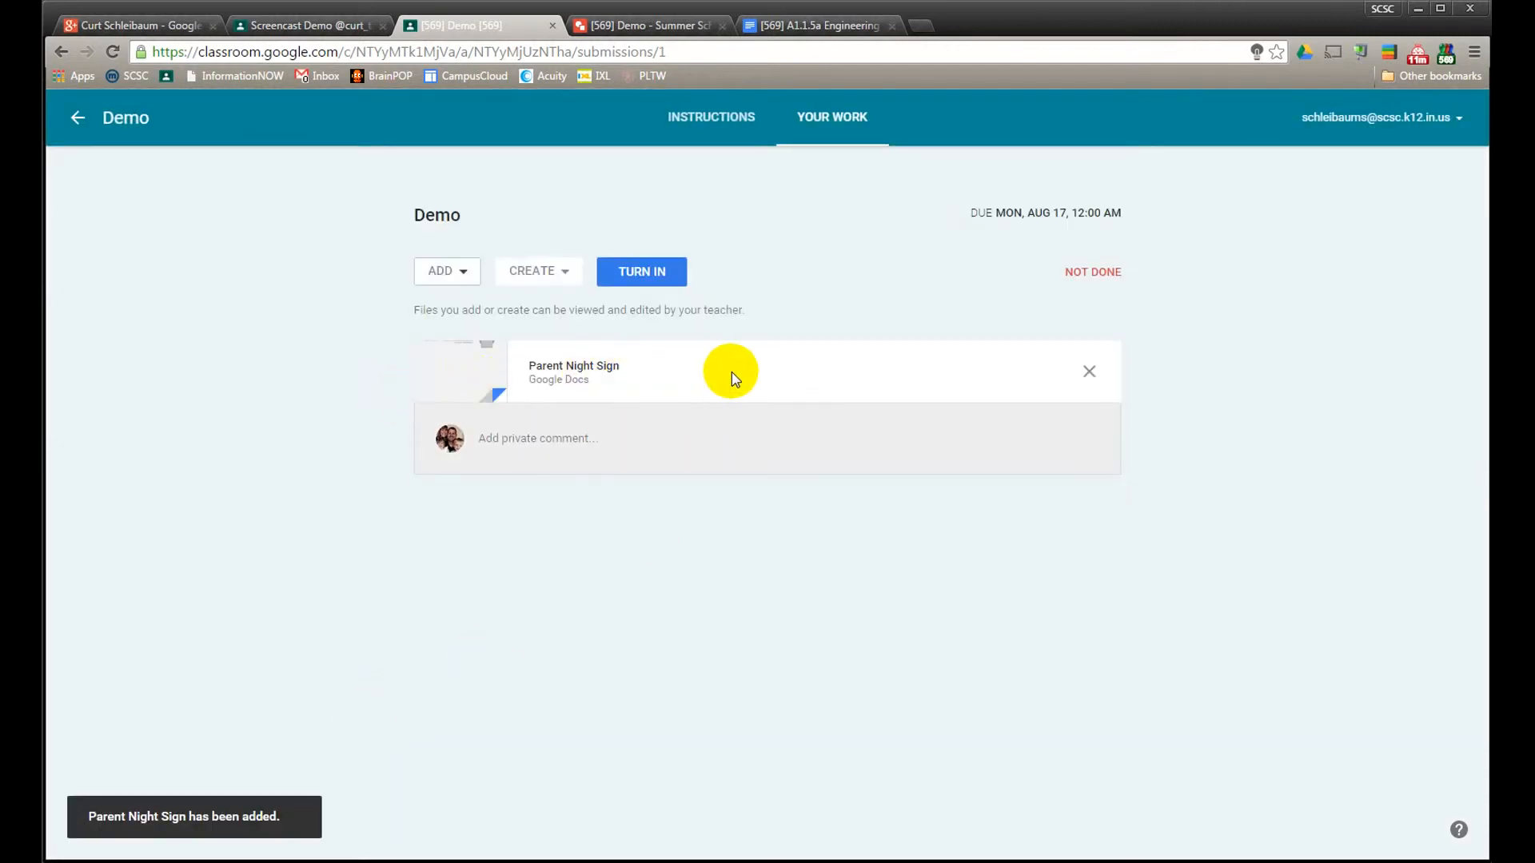
Turn in the Demo work without a private note and check the submitted Parent Night Sign document
{"action": "left_click", "coordinate": [661, 275]}
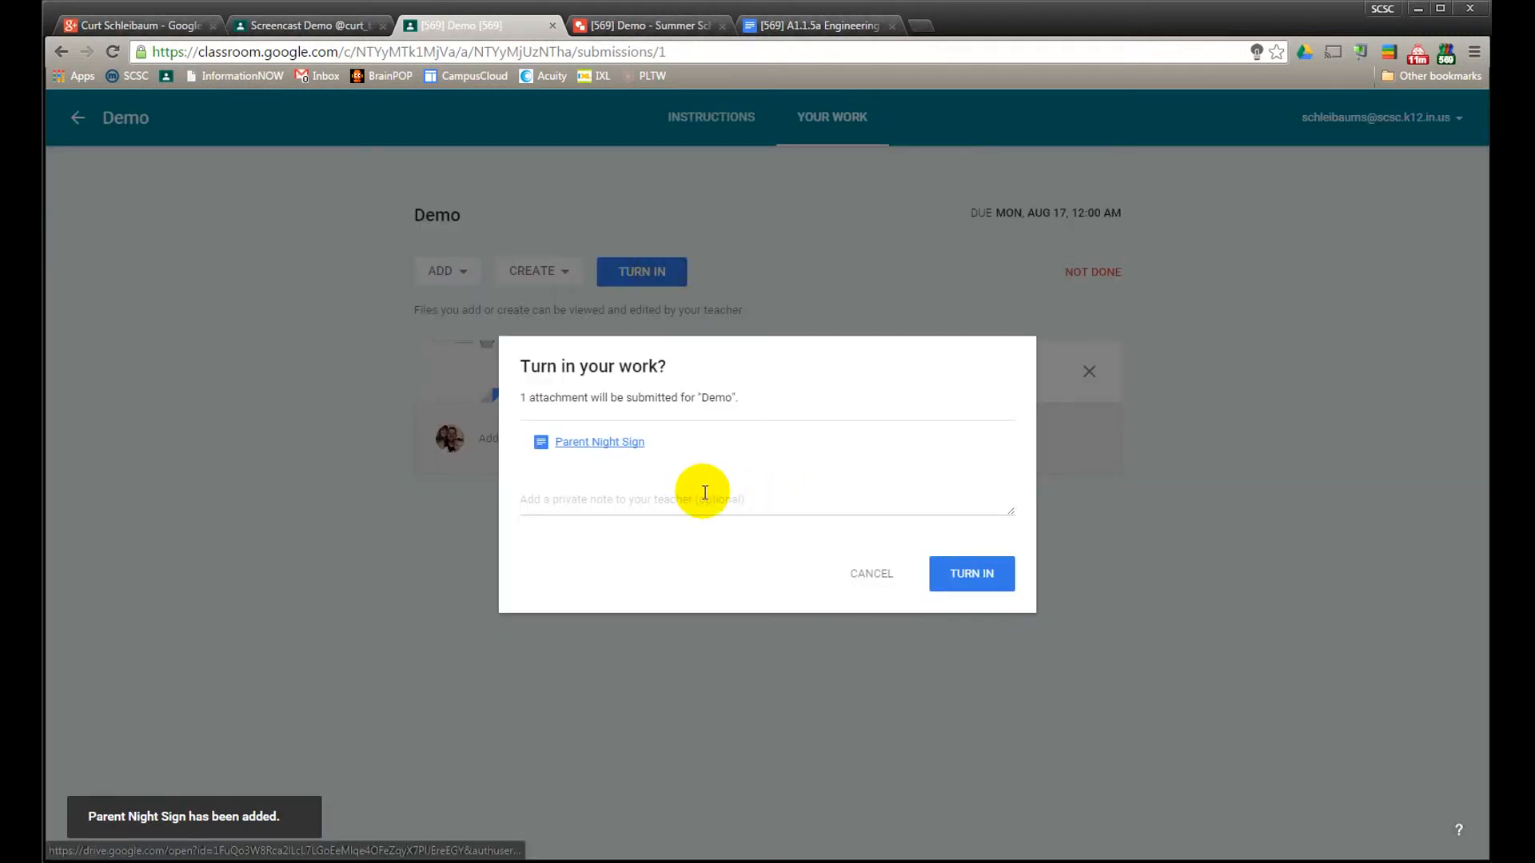
{"action": "left_click", "coordinate": [975, 574]}
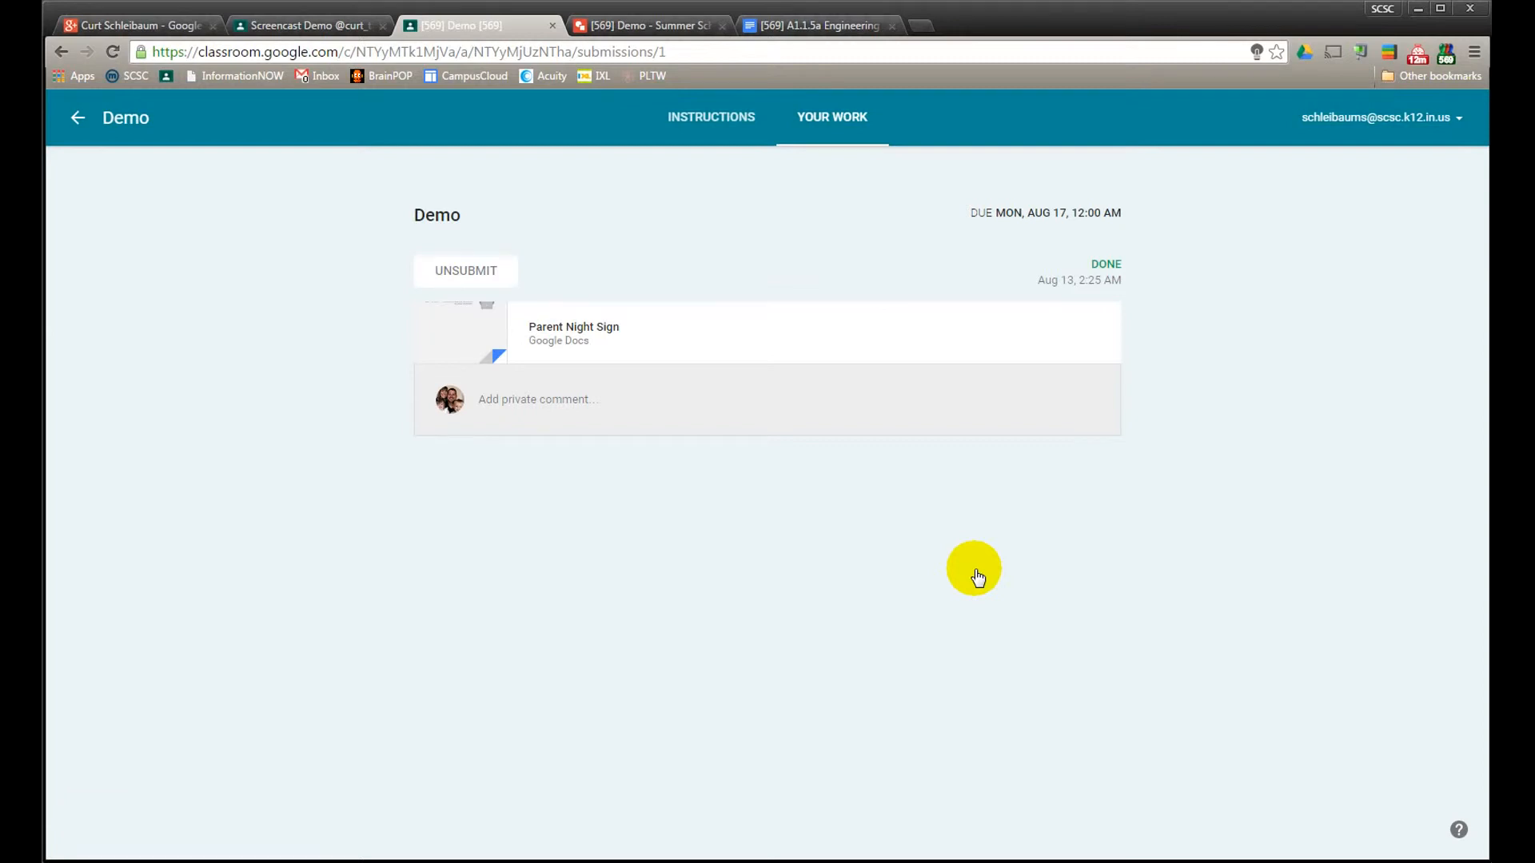
{"action": "left_click", "coordinate": [582, 327]}
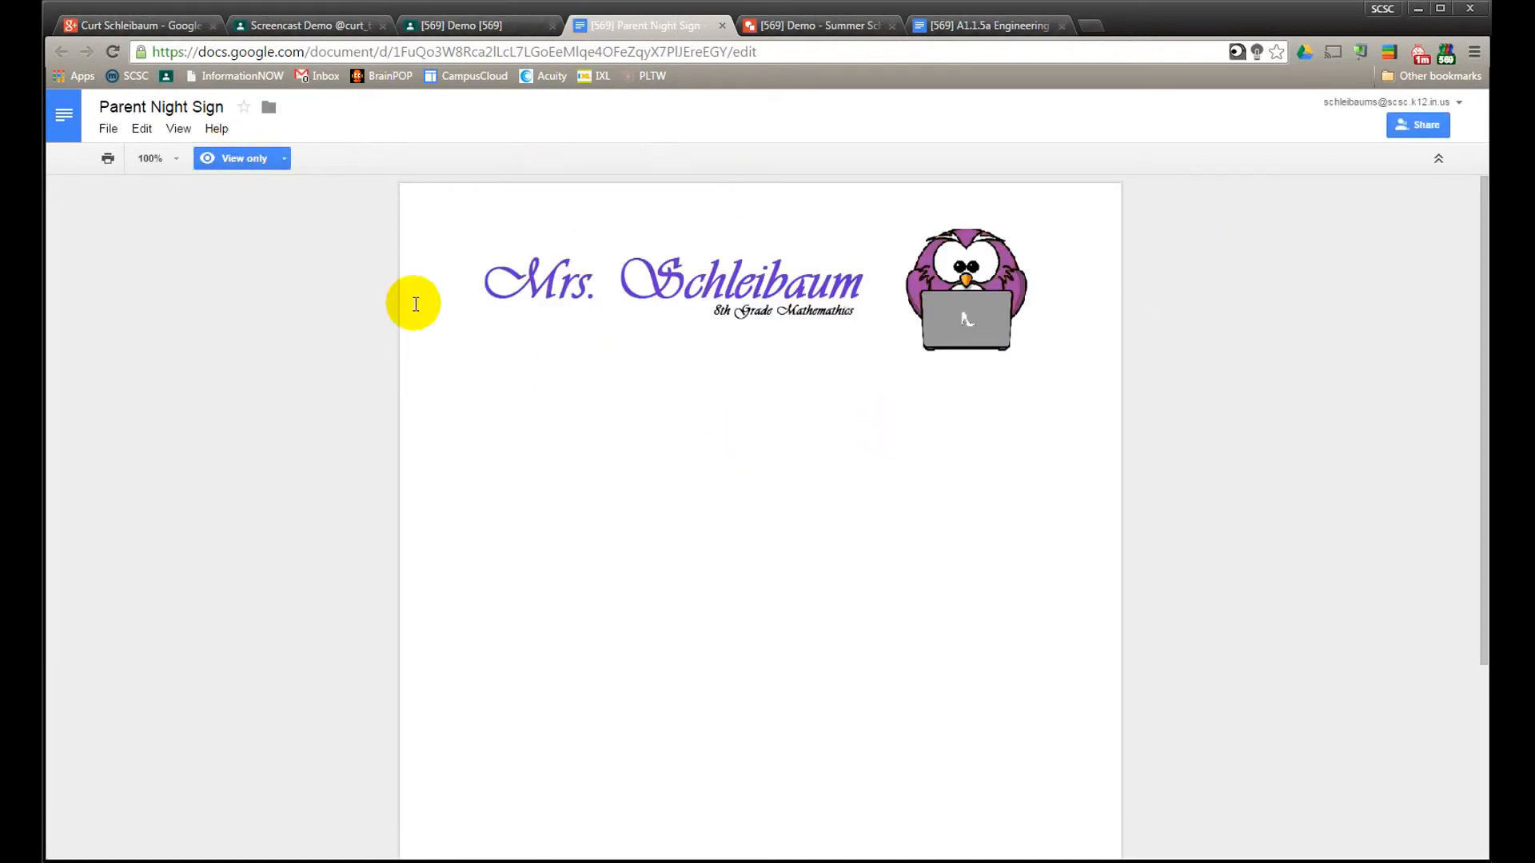
{"action": "left_click", "coordinate": [719, 27]}
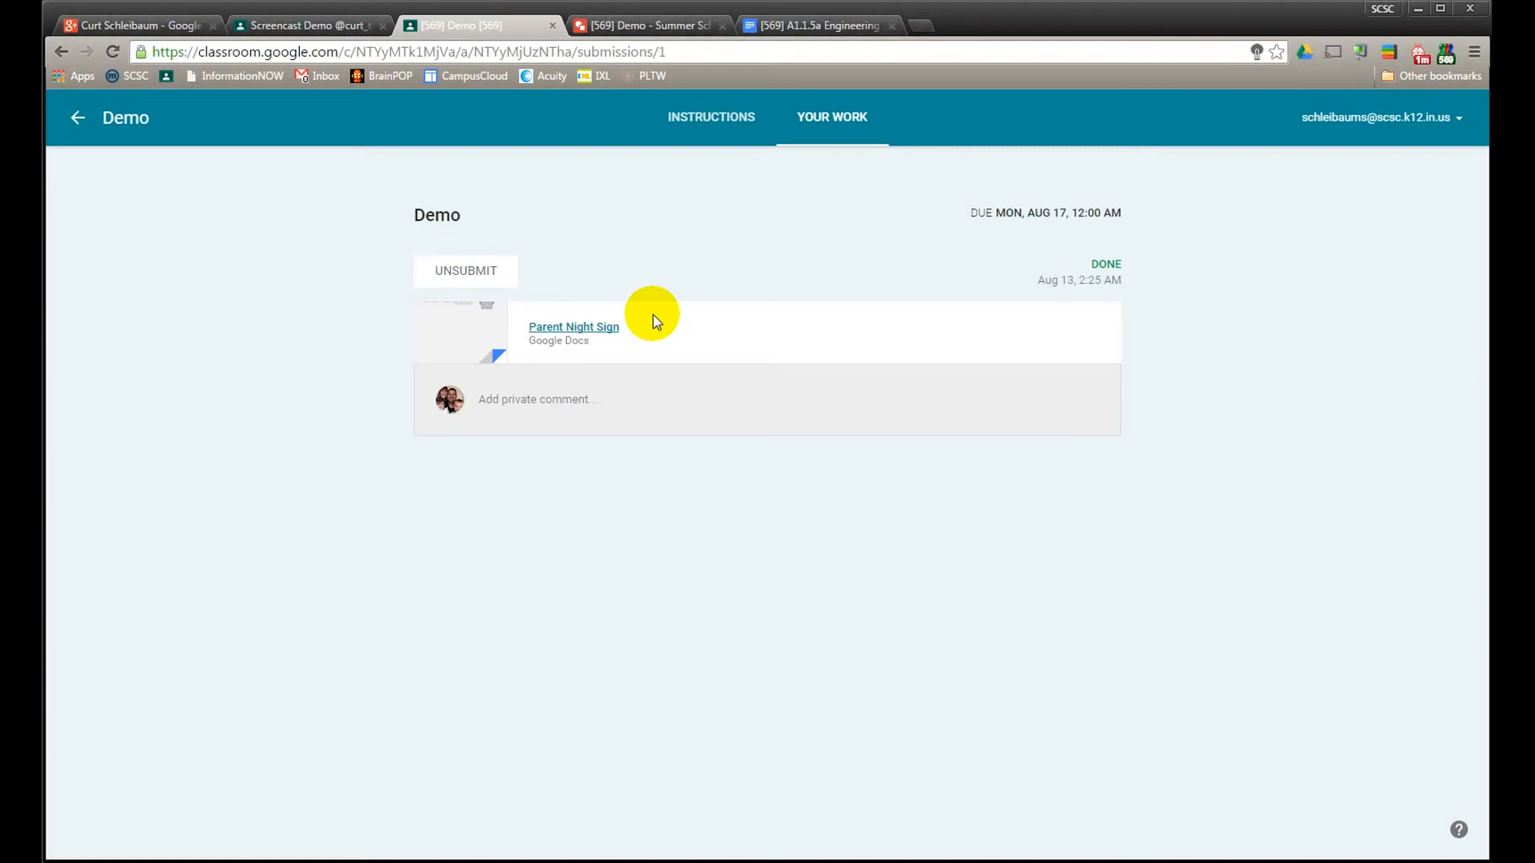
Unsubmit the Demo work with the private note "Demo", and turn it in again without a further note
{"action": "left_click", "coordinate": [466, 271]}
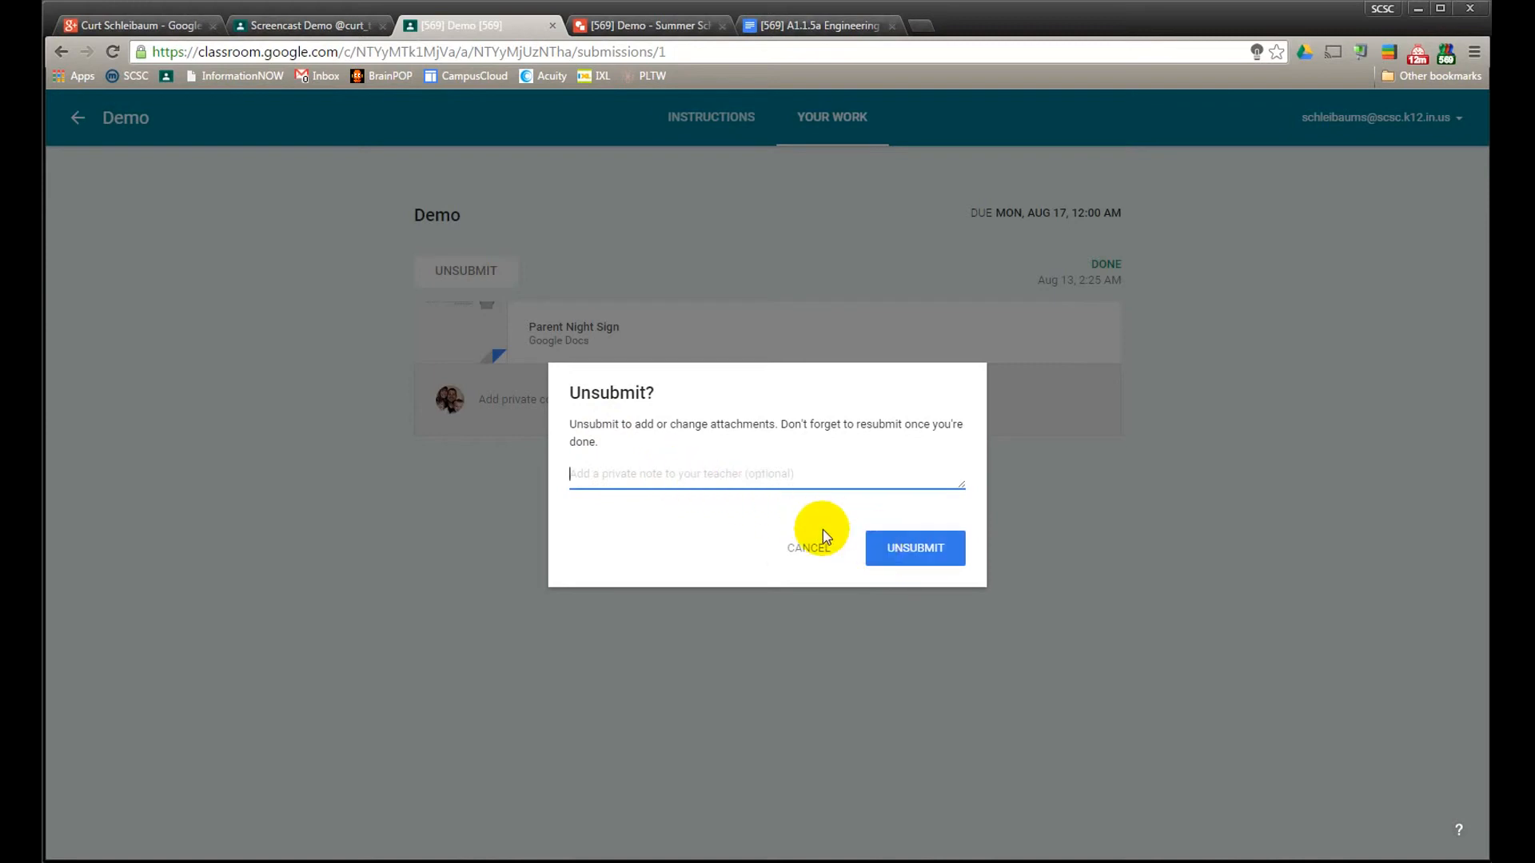
{"action": "type", "text": "Dmeo"}
{"action": "key", "text": "BackSpace"}
{"action": "key", "text": "BackSpace"}
{"action": "key", "text": "BackSpace"}
{"action": "type", "text": "emo"}
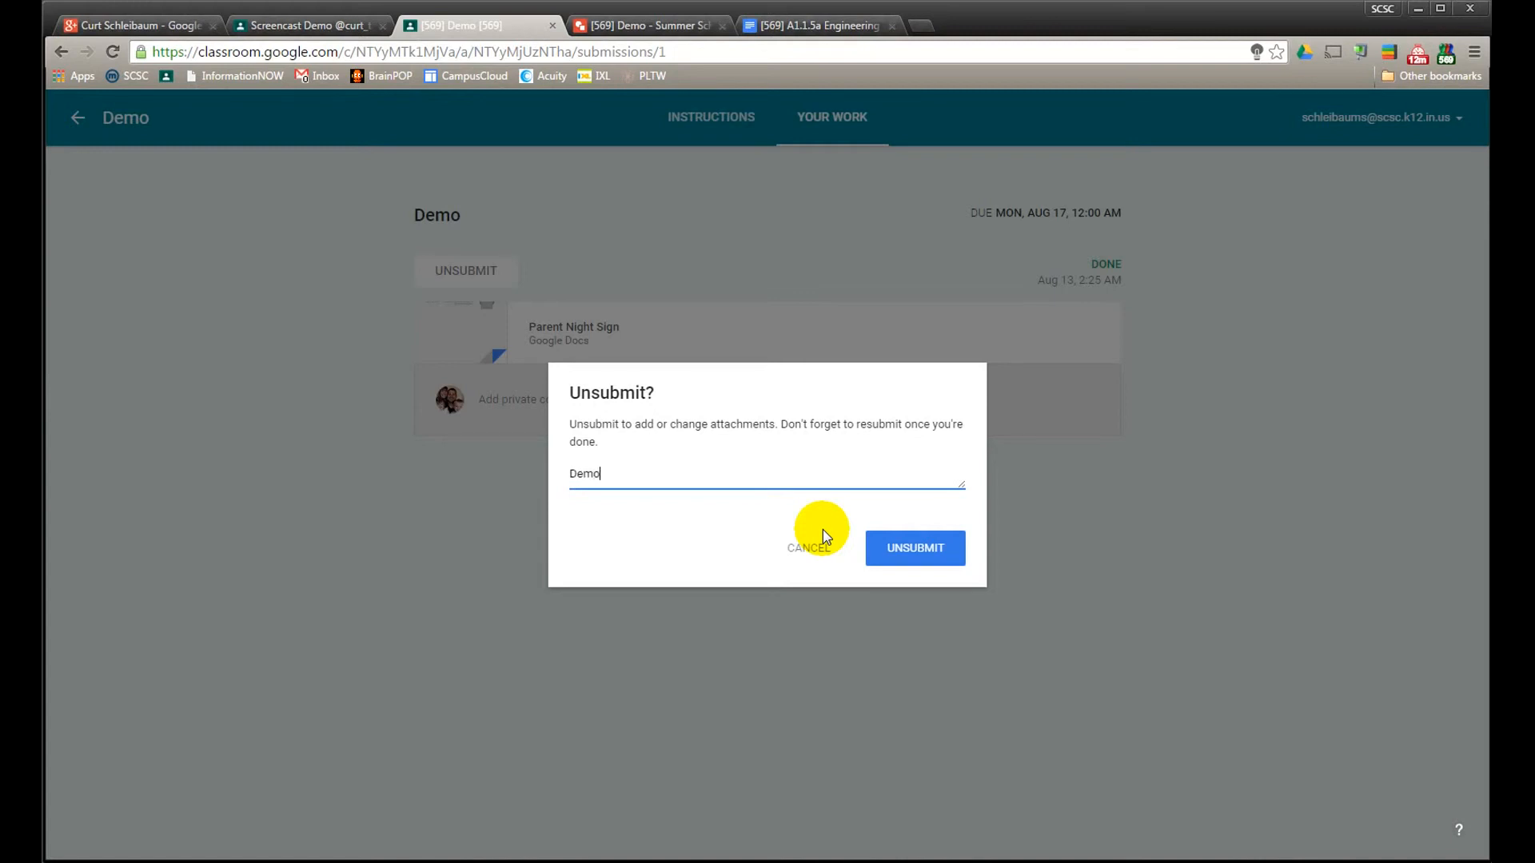
{"action": "key", "text": "Return"}
{"action": "left_click", "coordinate": [917, 551]}
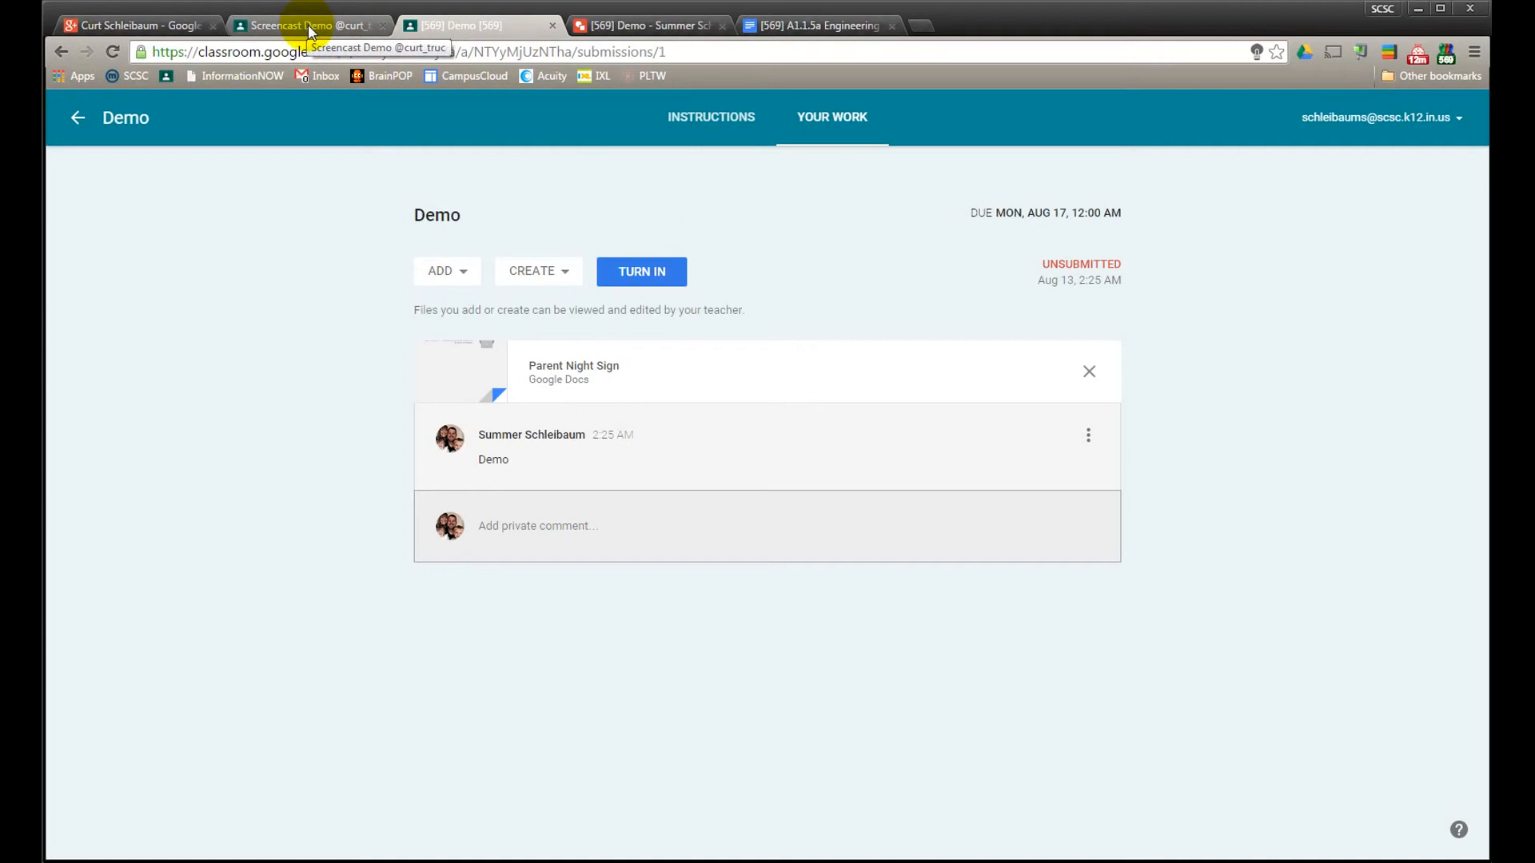
{"action": "left_click", "coordinate": [642, 269]}
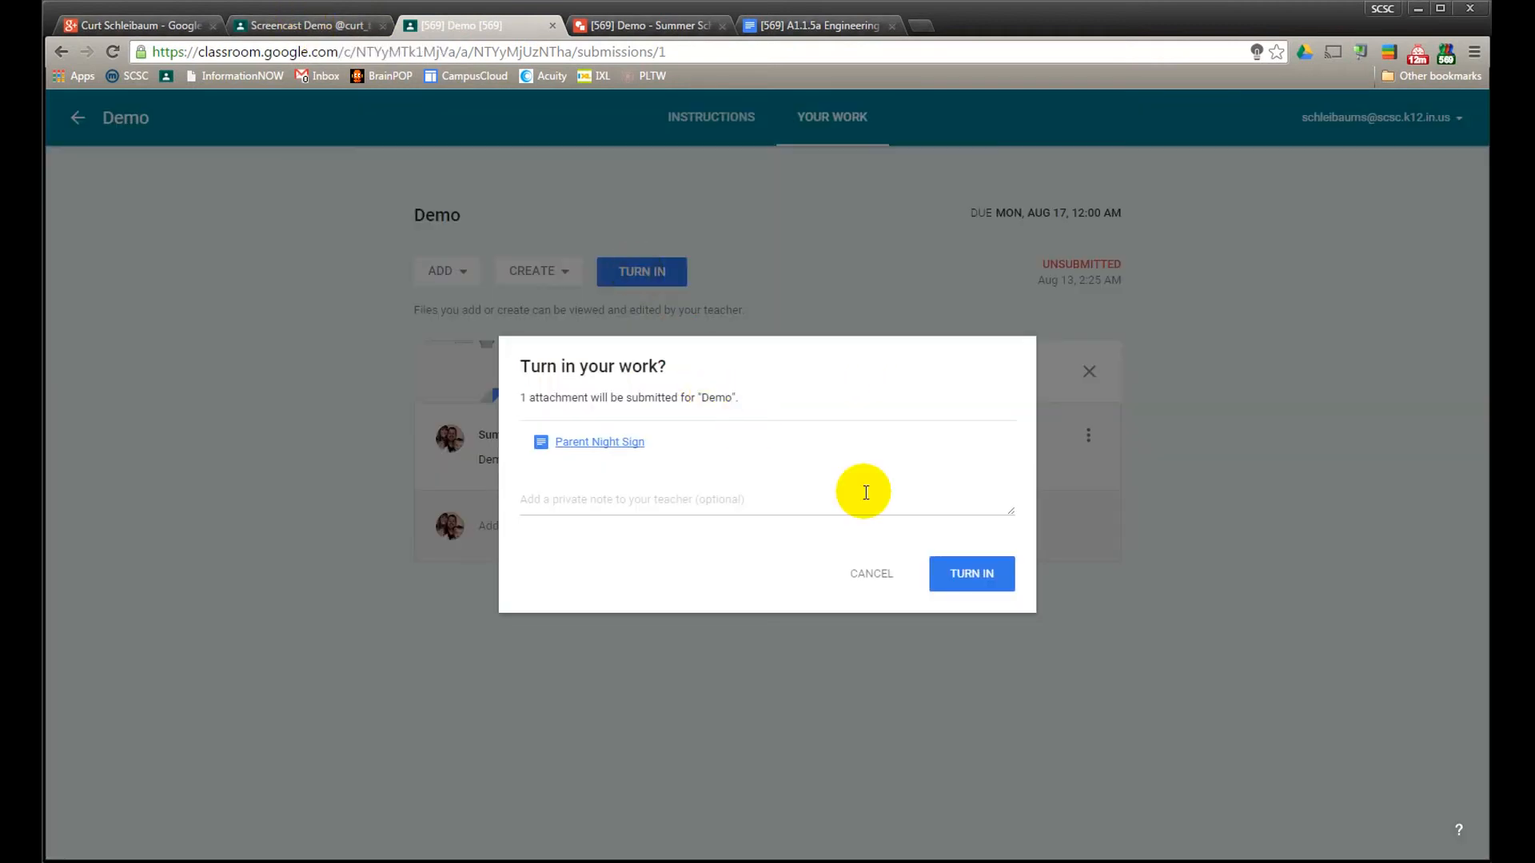
{"action": "left_click", "coordinate": [982, 574]}
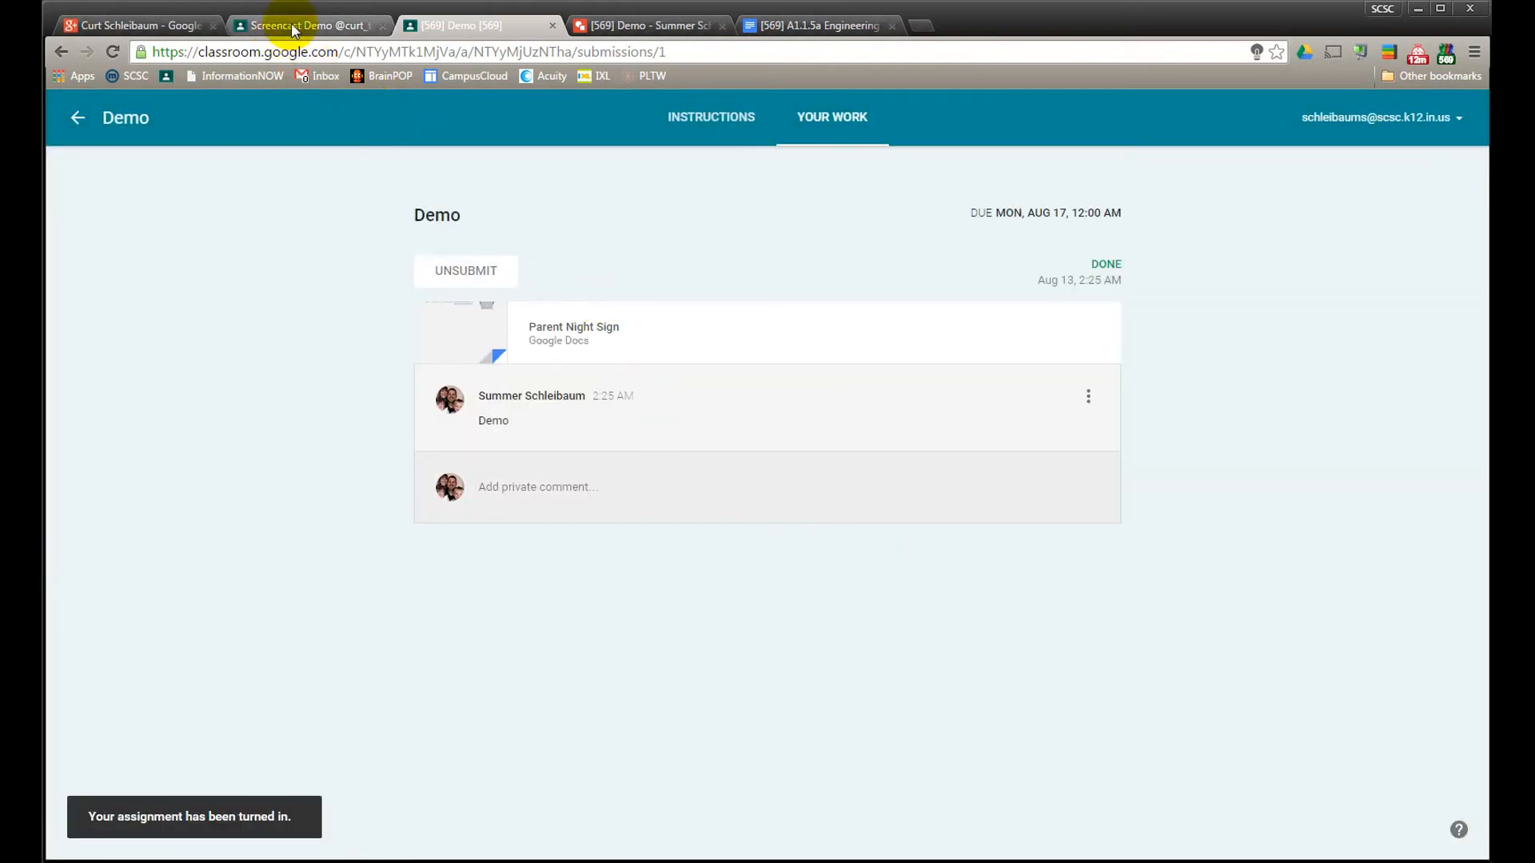
Switch to the teacher's Screencast Demo class, refresh the stream, and open the student's completed Demo submission
{"action": "left_click", "coordinate": [294, 30]}
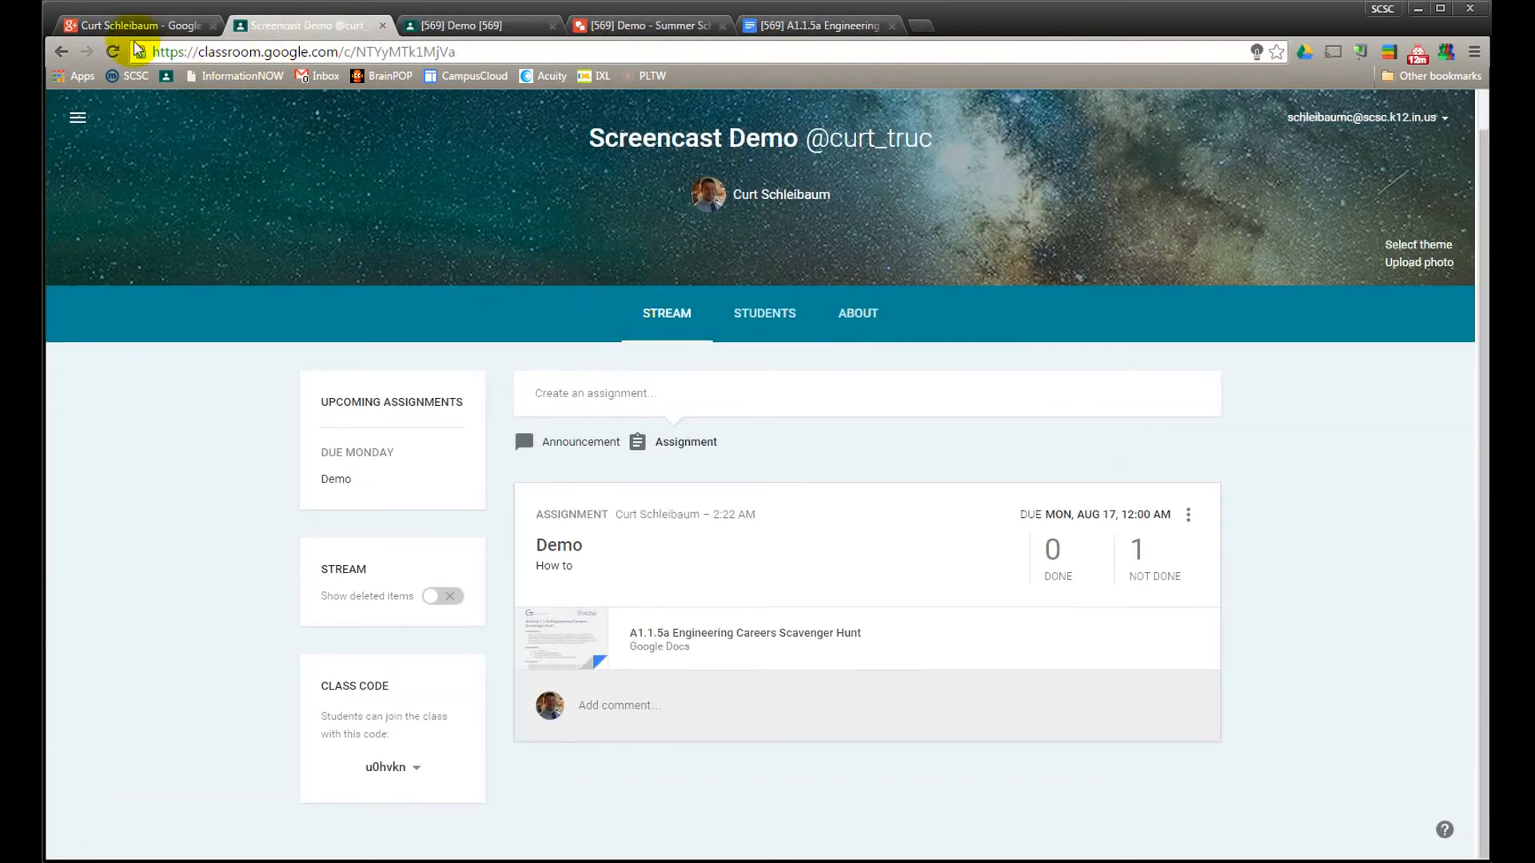
{"action": "left_click", "coordinate": [113, 51]}
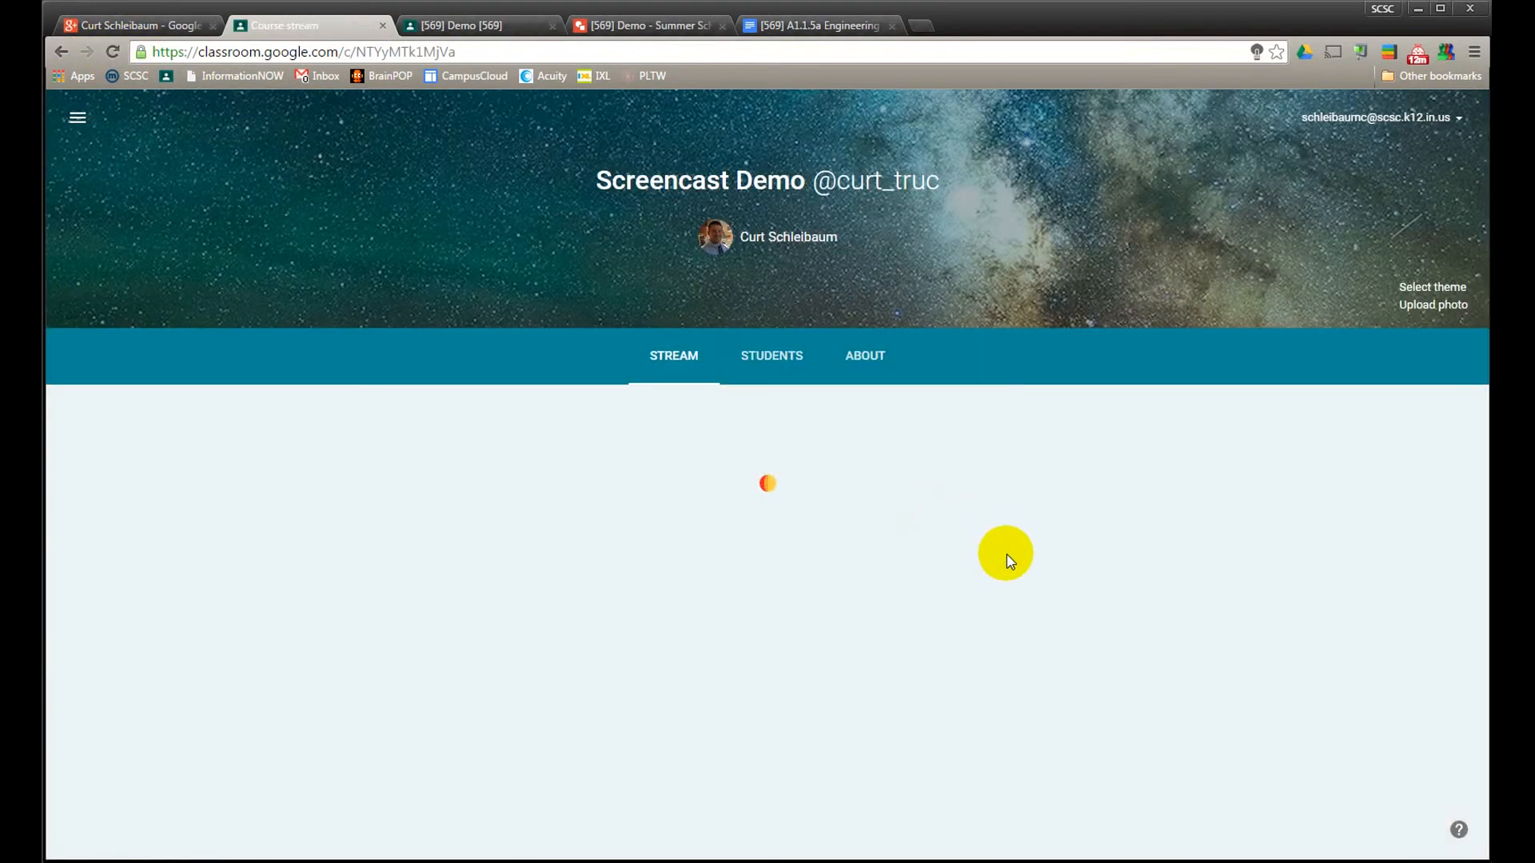
{"action": "left_click", "coordinate": [1048, 597]}
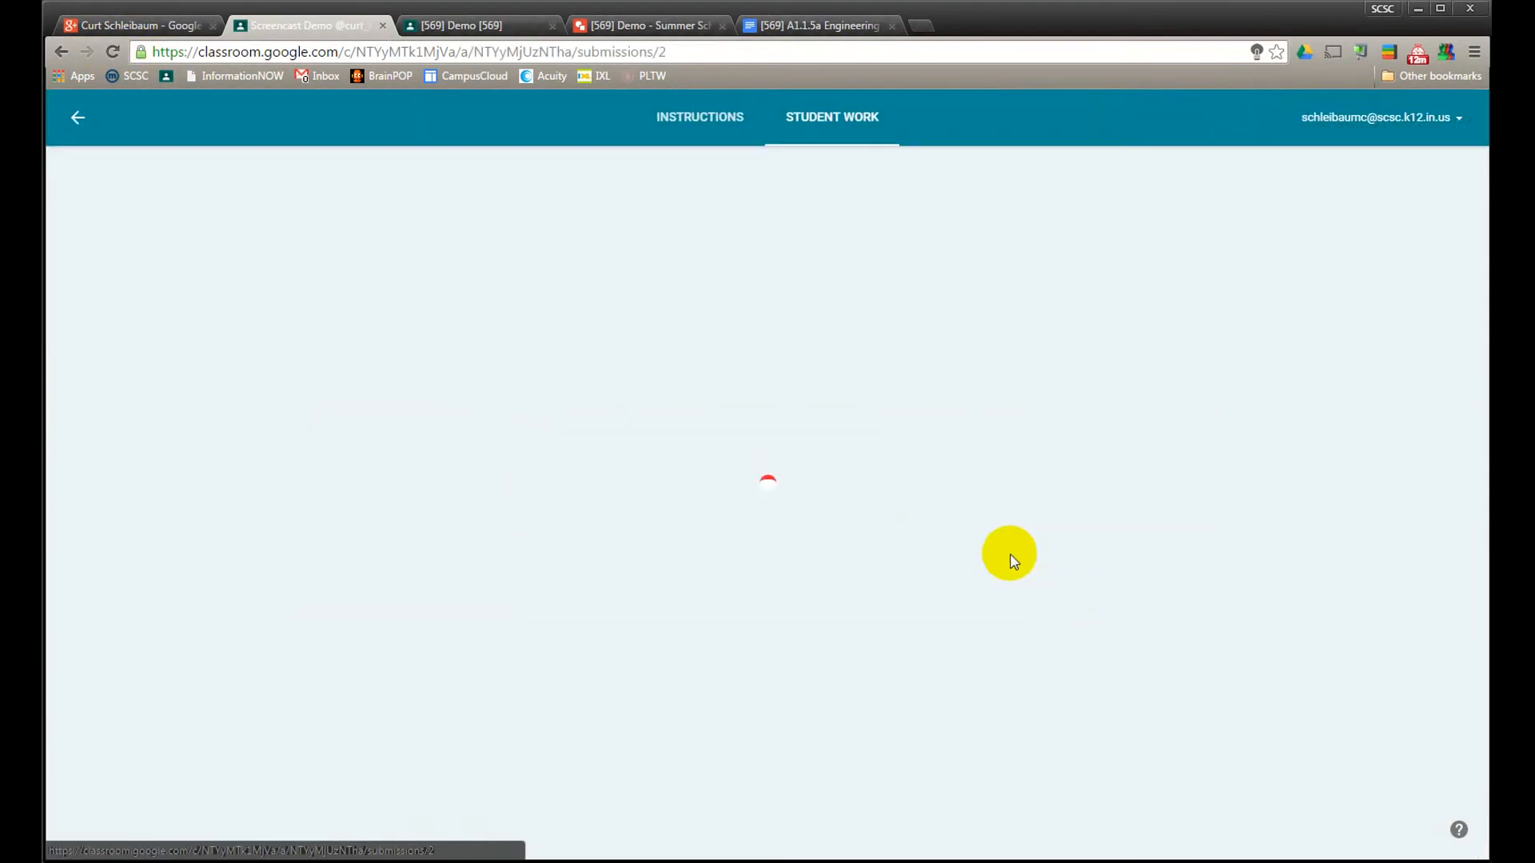
{"action": "left_click", "coordinate": [550, 404]}
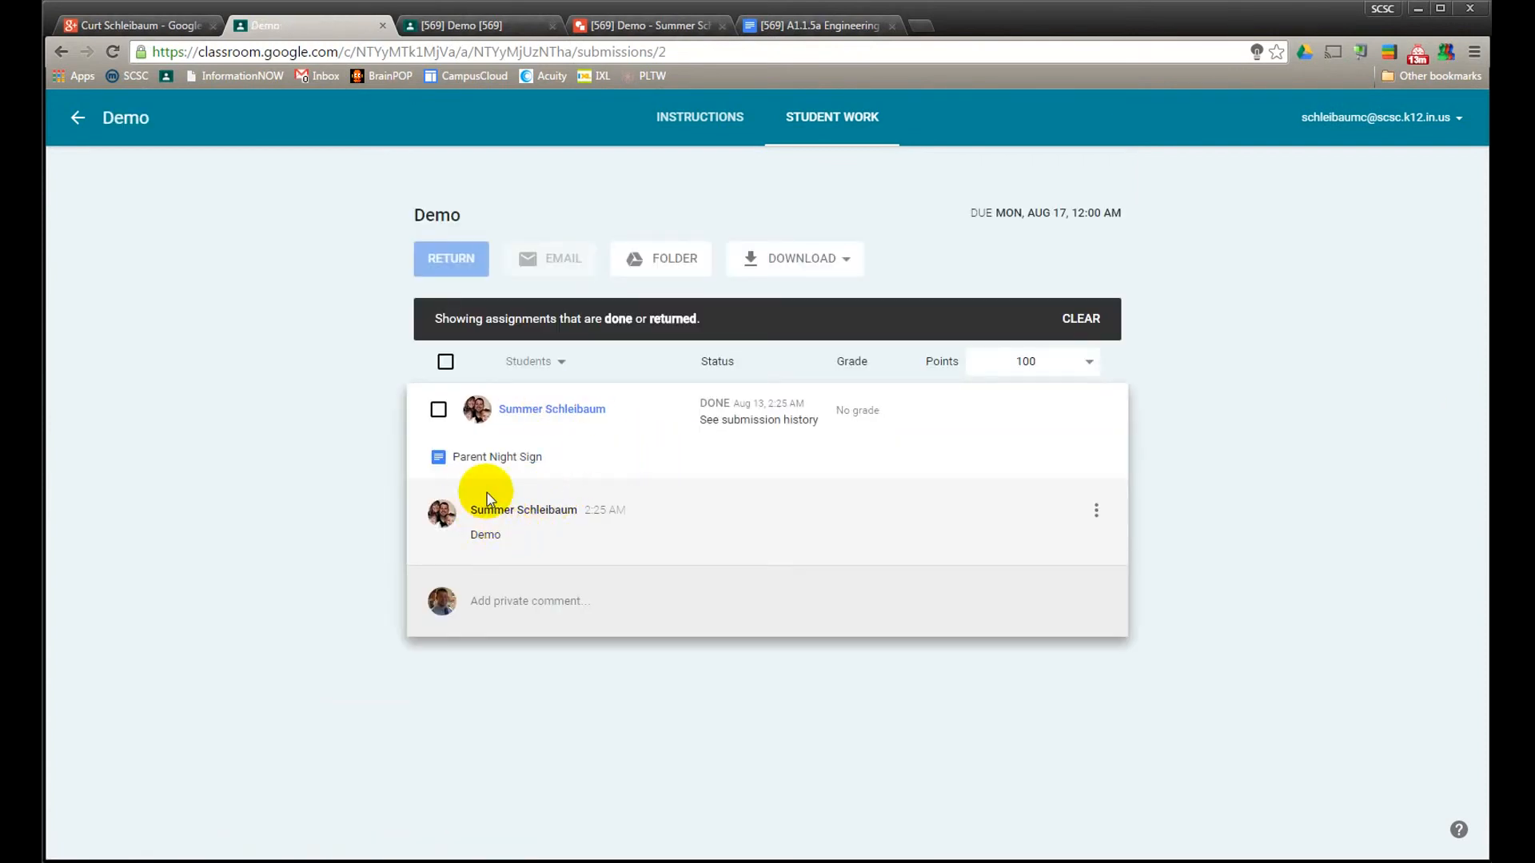
Post the private comment "OK" on the student's Demo submission
{"action": "left_click", "coordinate": [596, 603]}
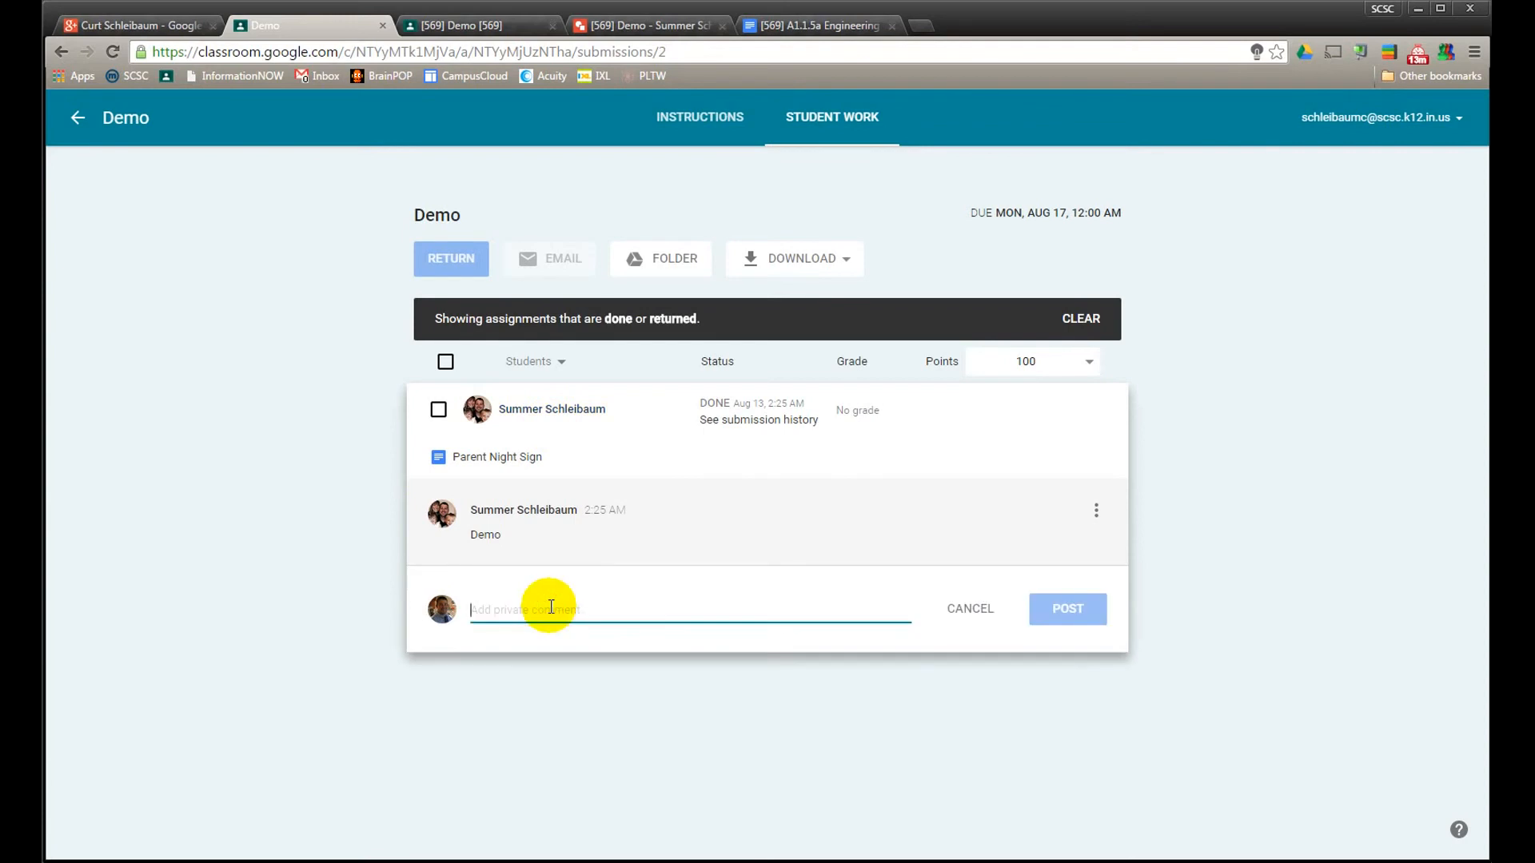
{"action": "type", "text": "OK"}
{"action": "key", "text": "Return"}
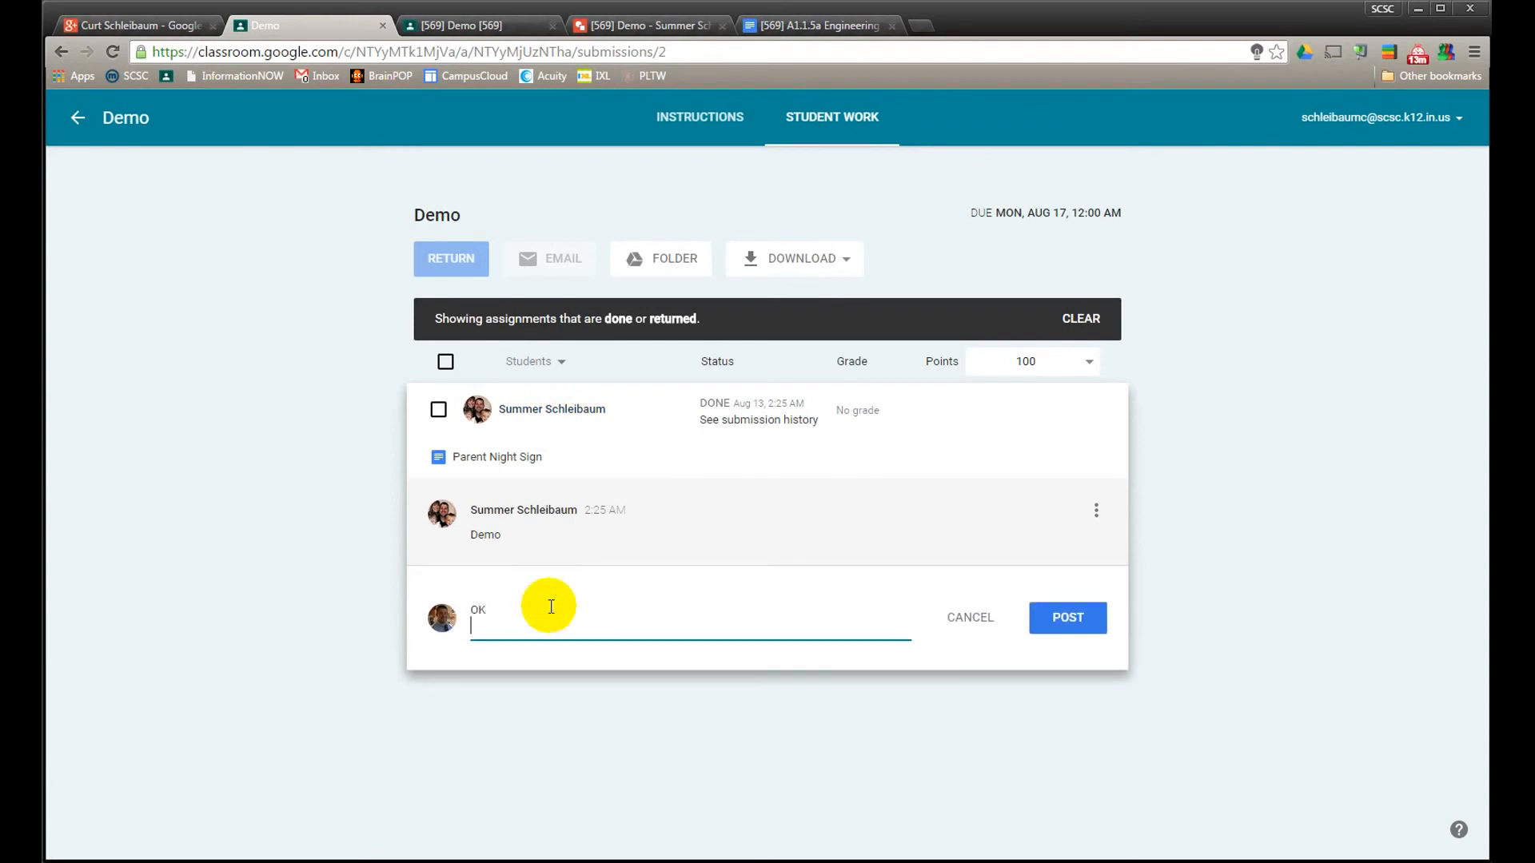
{"action": "key", "text": "BackSpace"}
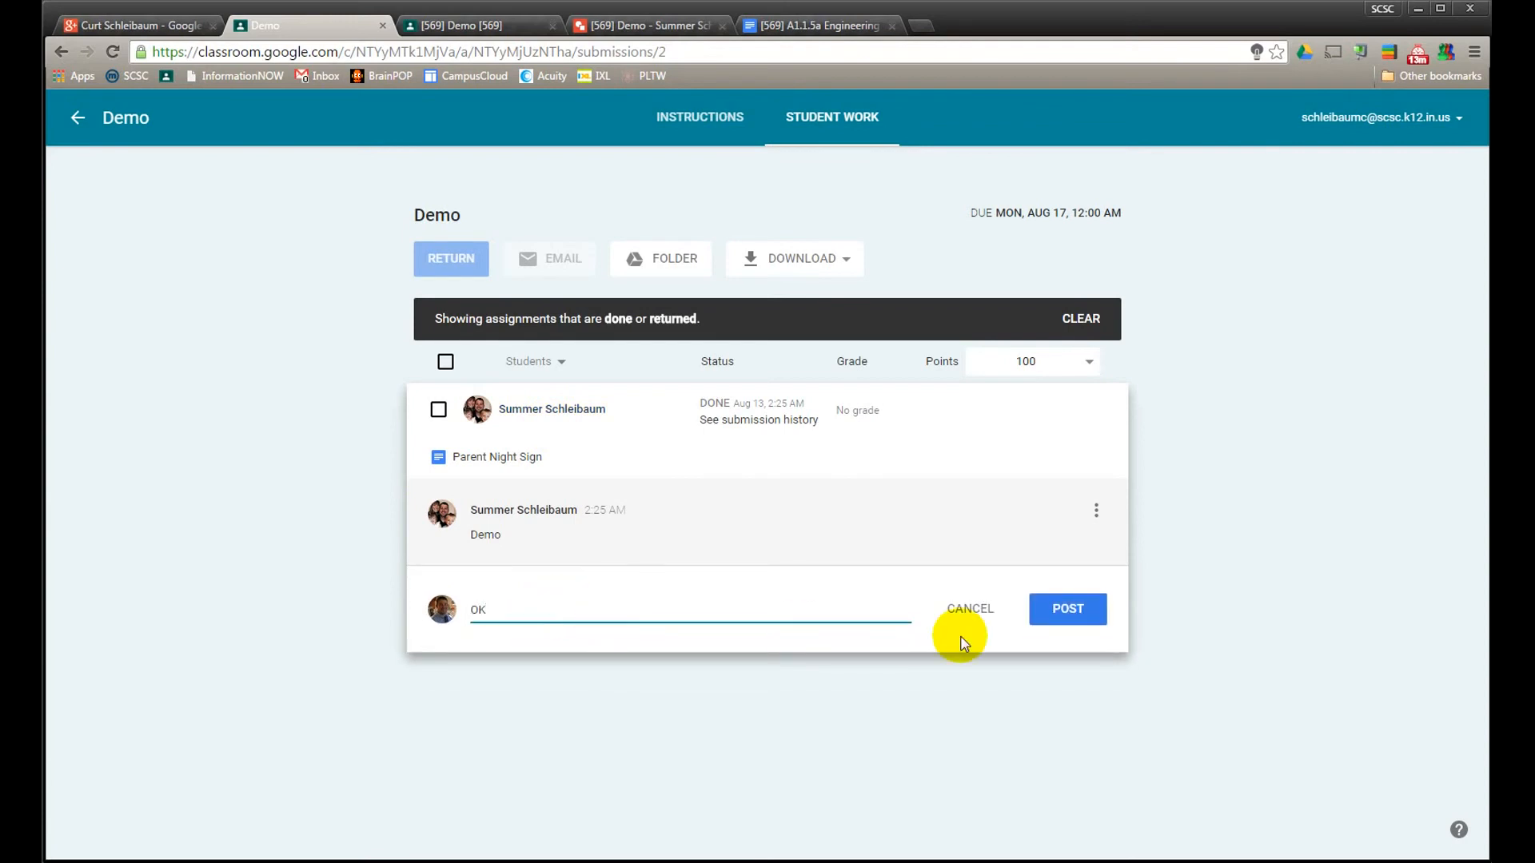
{"action": "left_click", "coordinate": [1067, 610]}
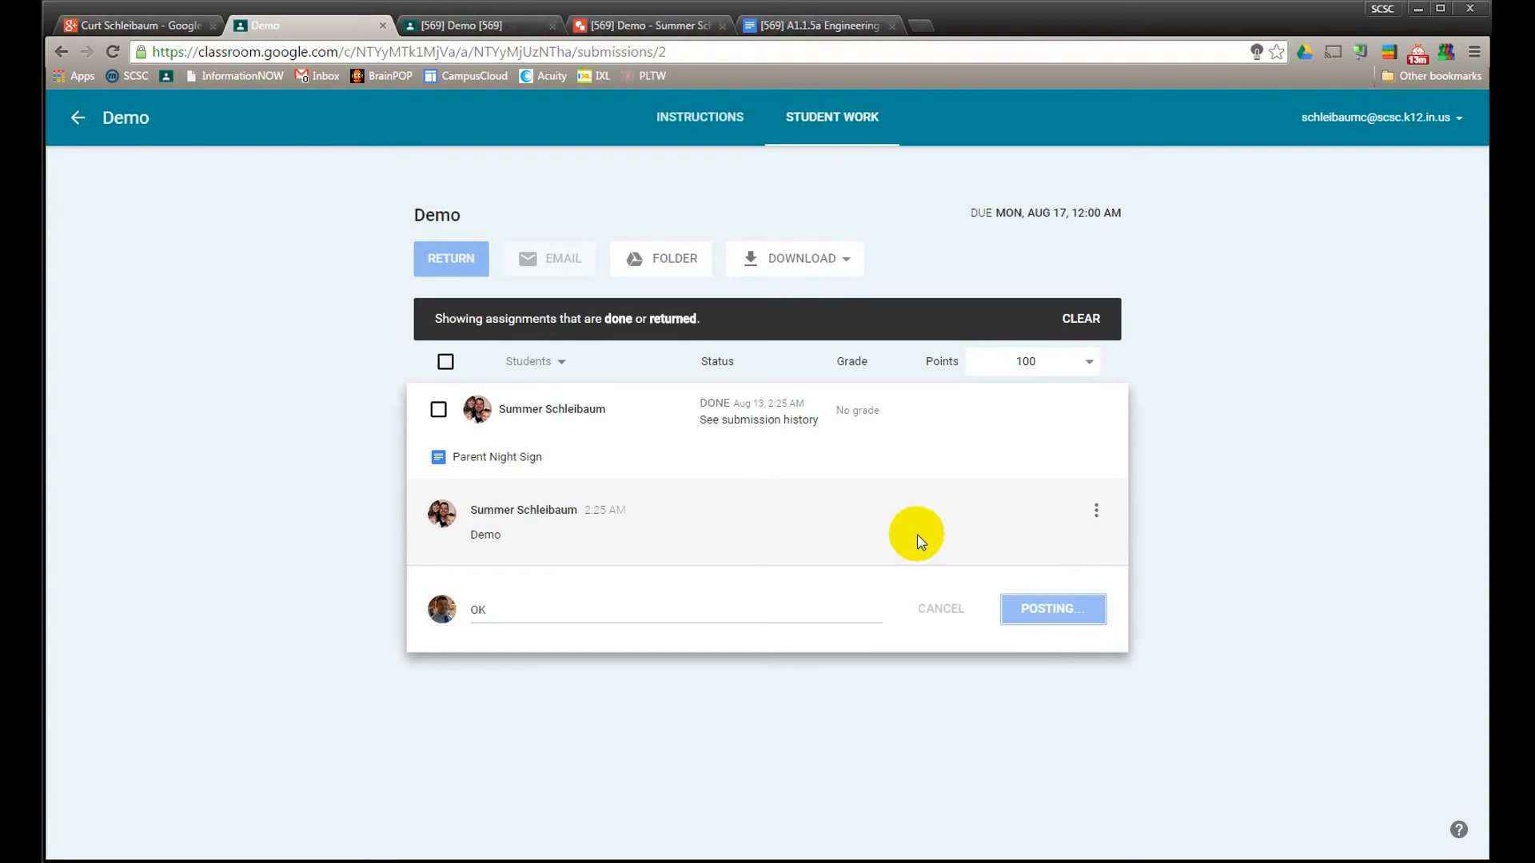
Review the student's submission history and the submitted Parent Night Sign document, closing each after viewing
{"action": "left_click", "coordinate": [740, 421]}
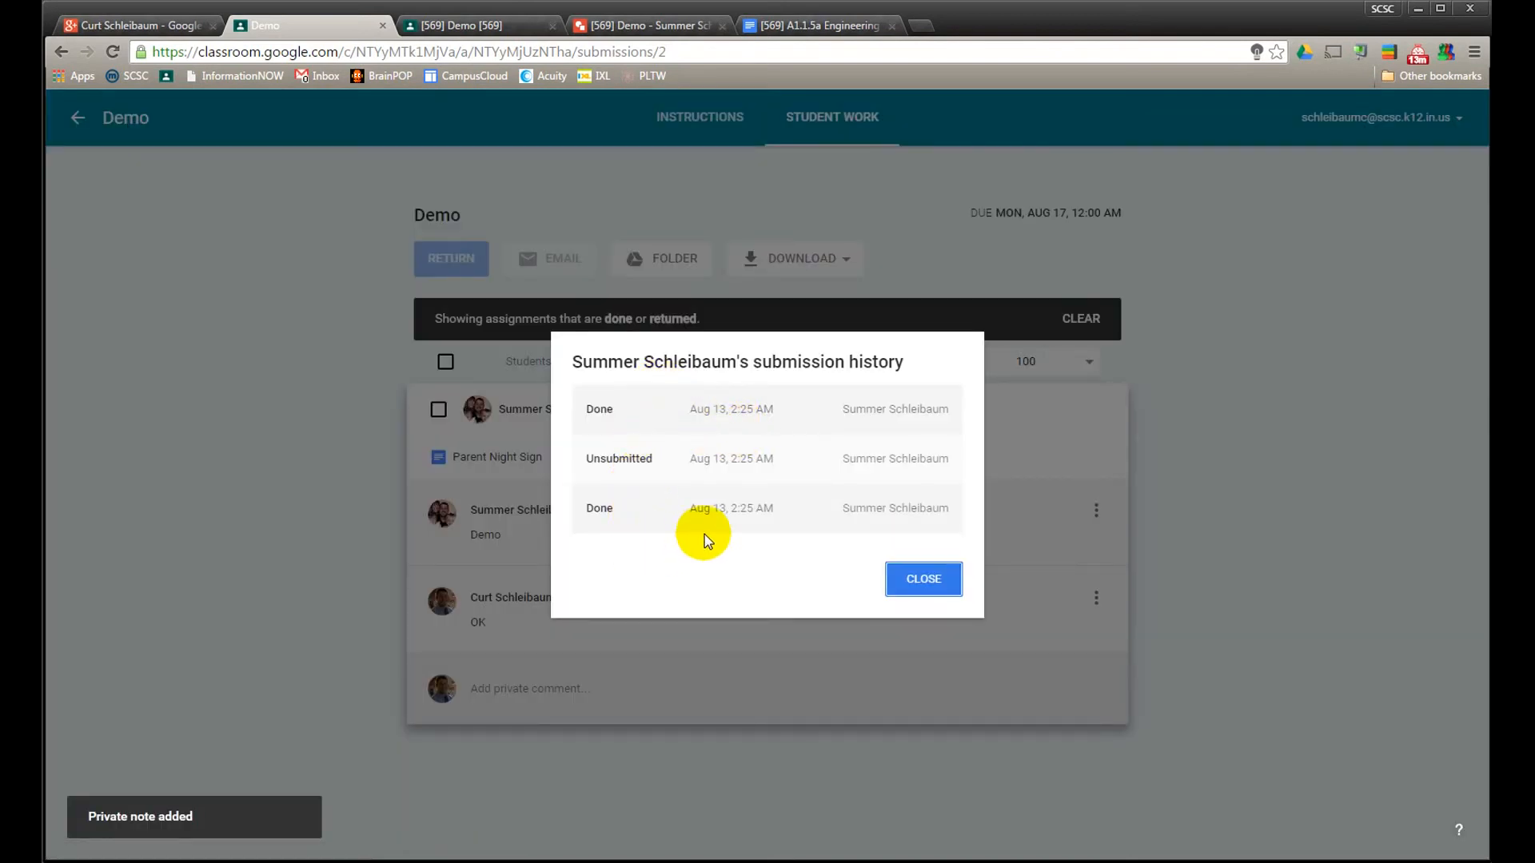
{"action": "left_click", "coordinate": [927, 583]}
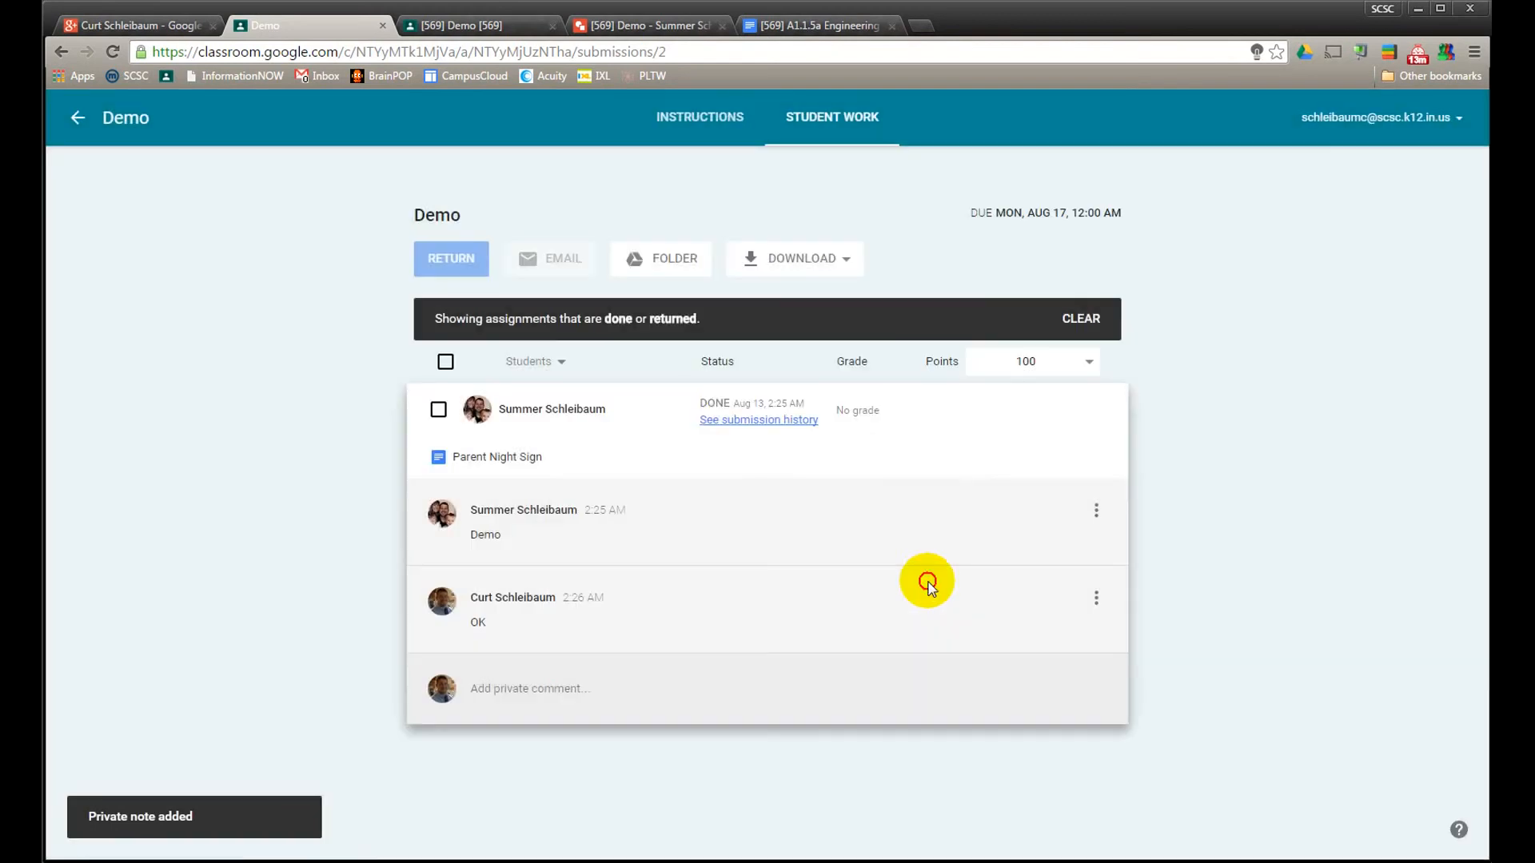
{"action": "left_click", "coordinate": [507, 460]}
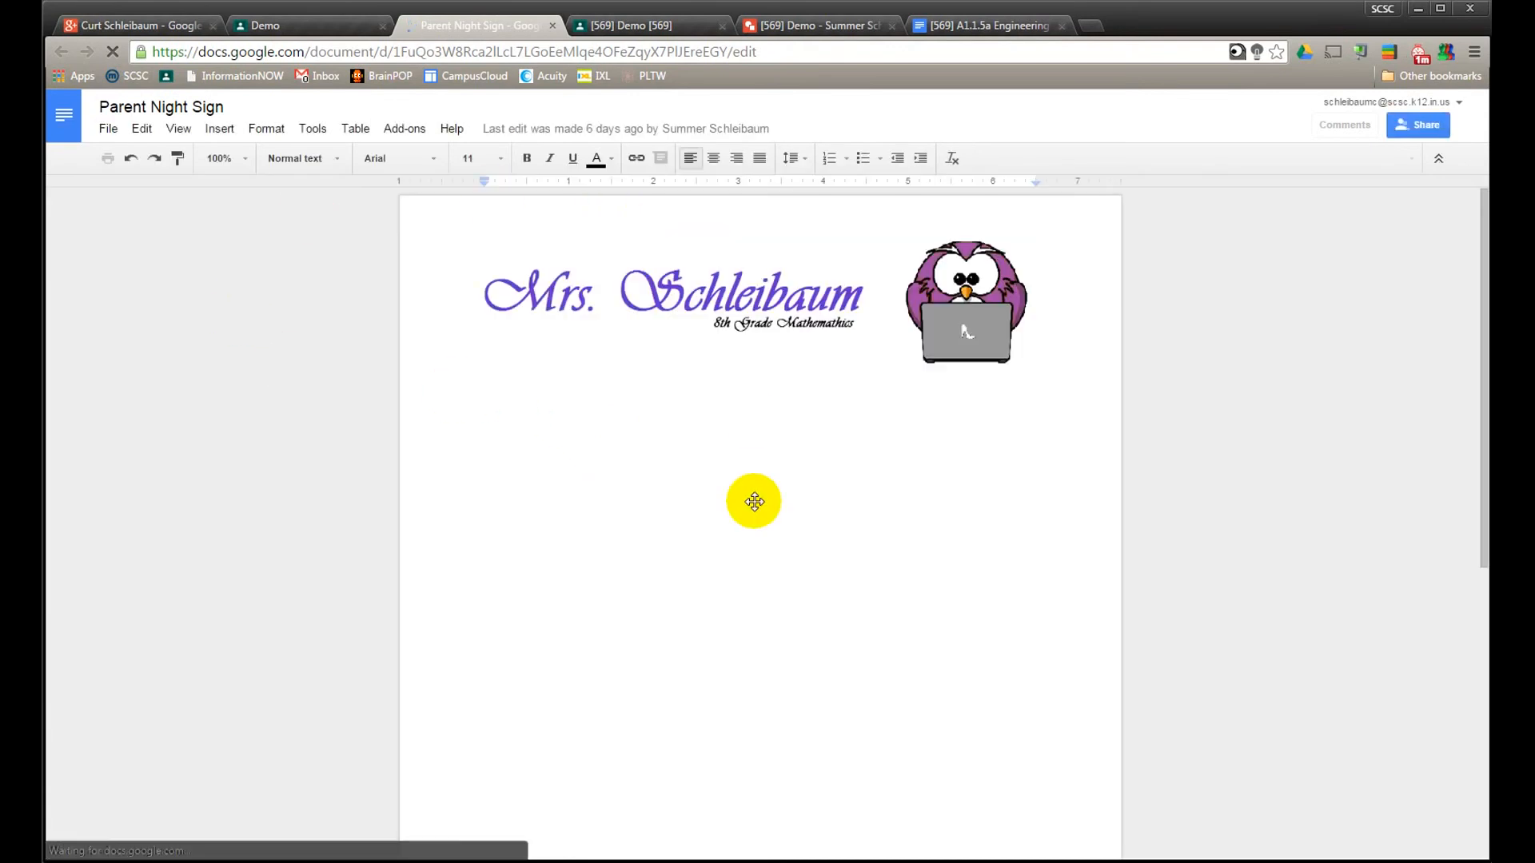
{"action": "left_click", "coordinate": [552, 25]}
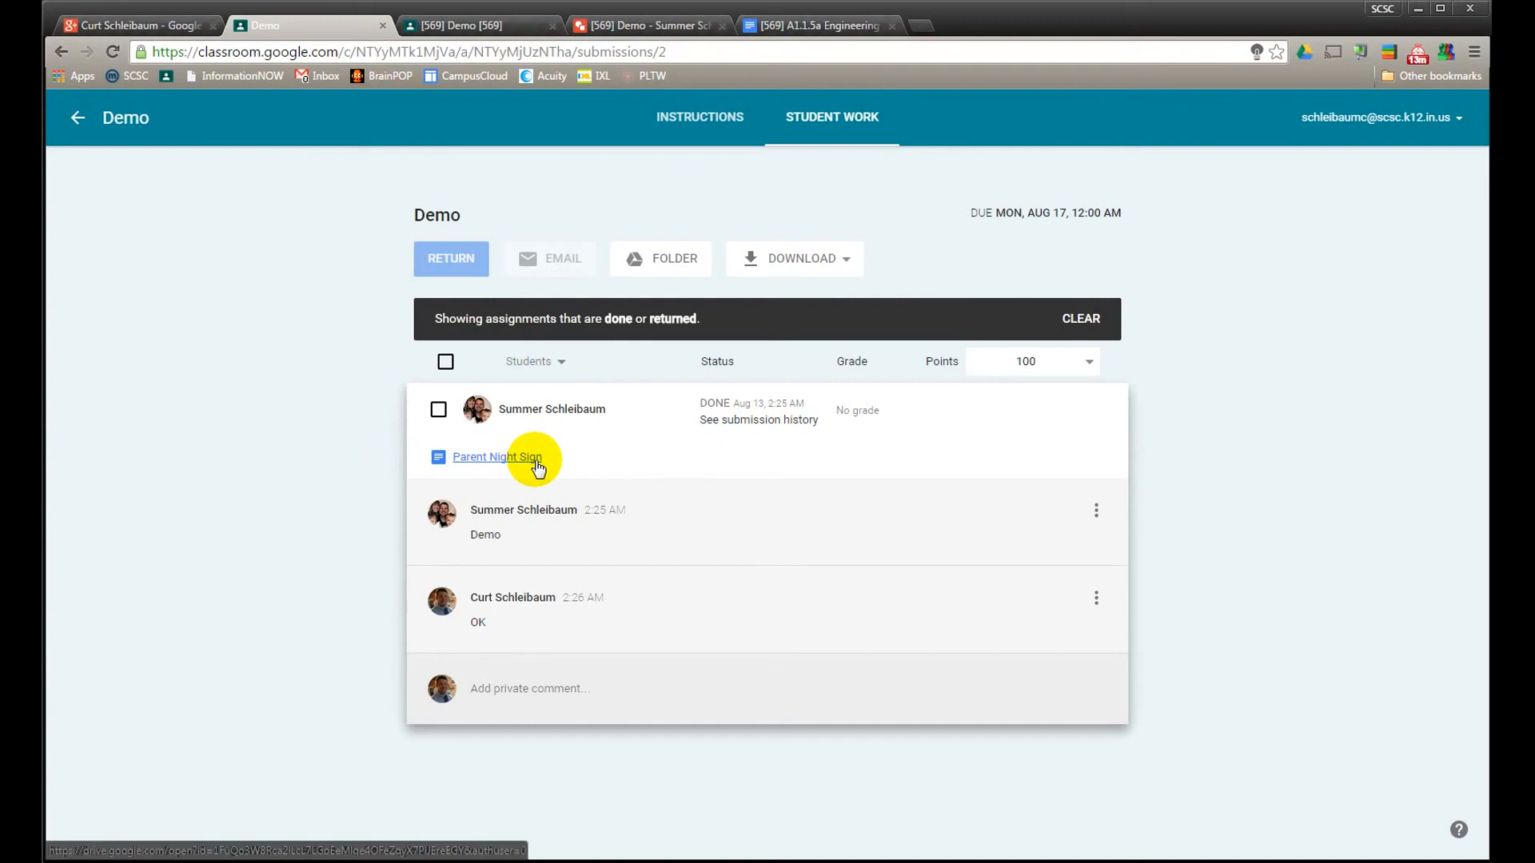
Return the student's Demo submission without a grade or feedback note
{"action": "left_click", "coordinate": [439, 411]}
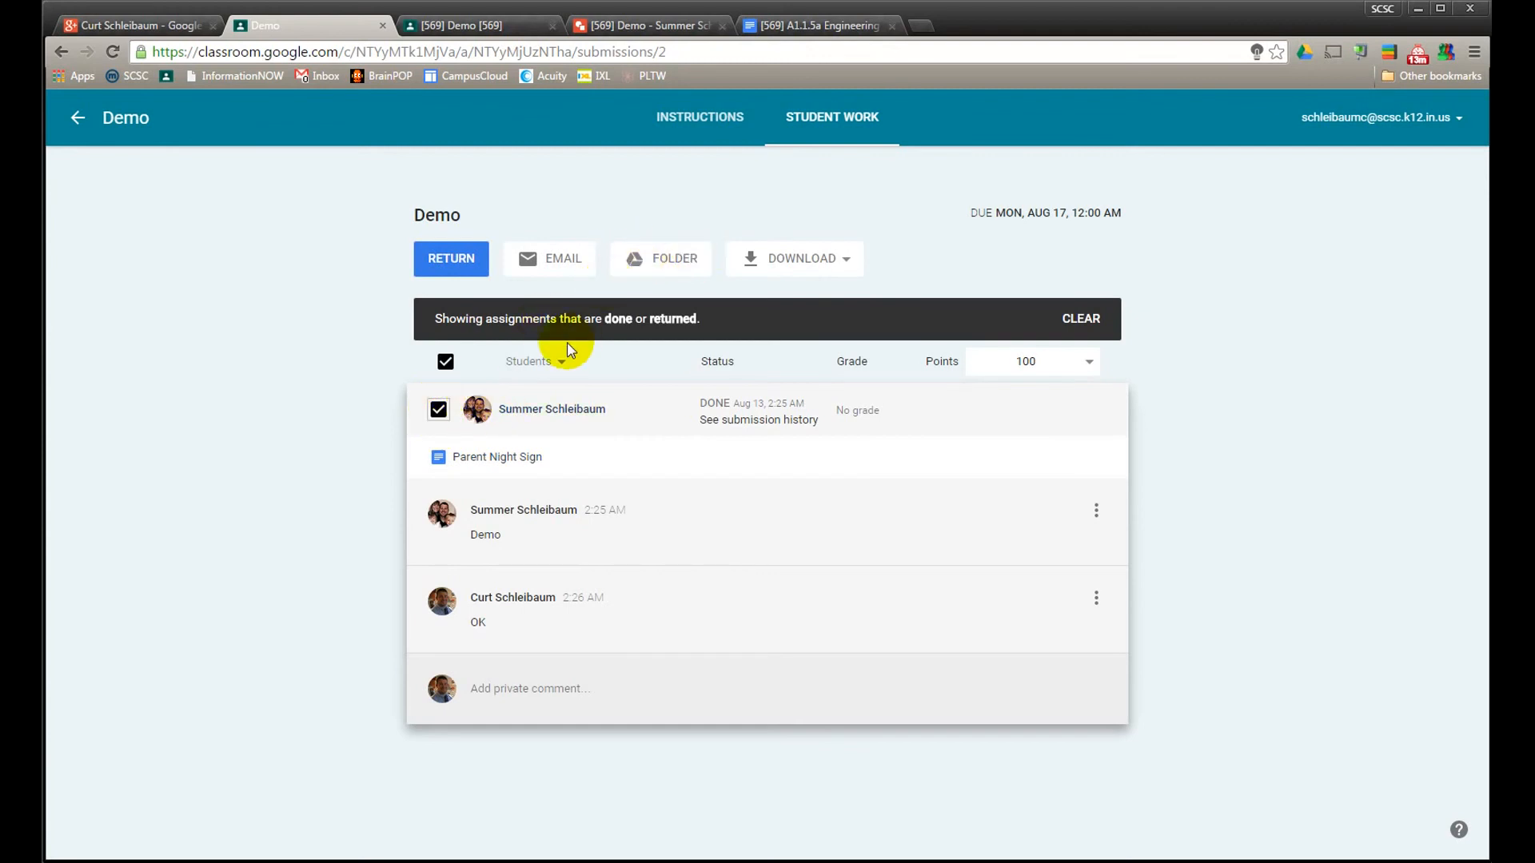
{"action": "left_click", "coordinate": [419, 258]}
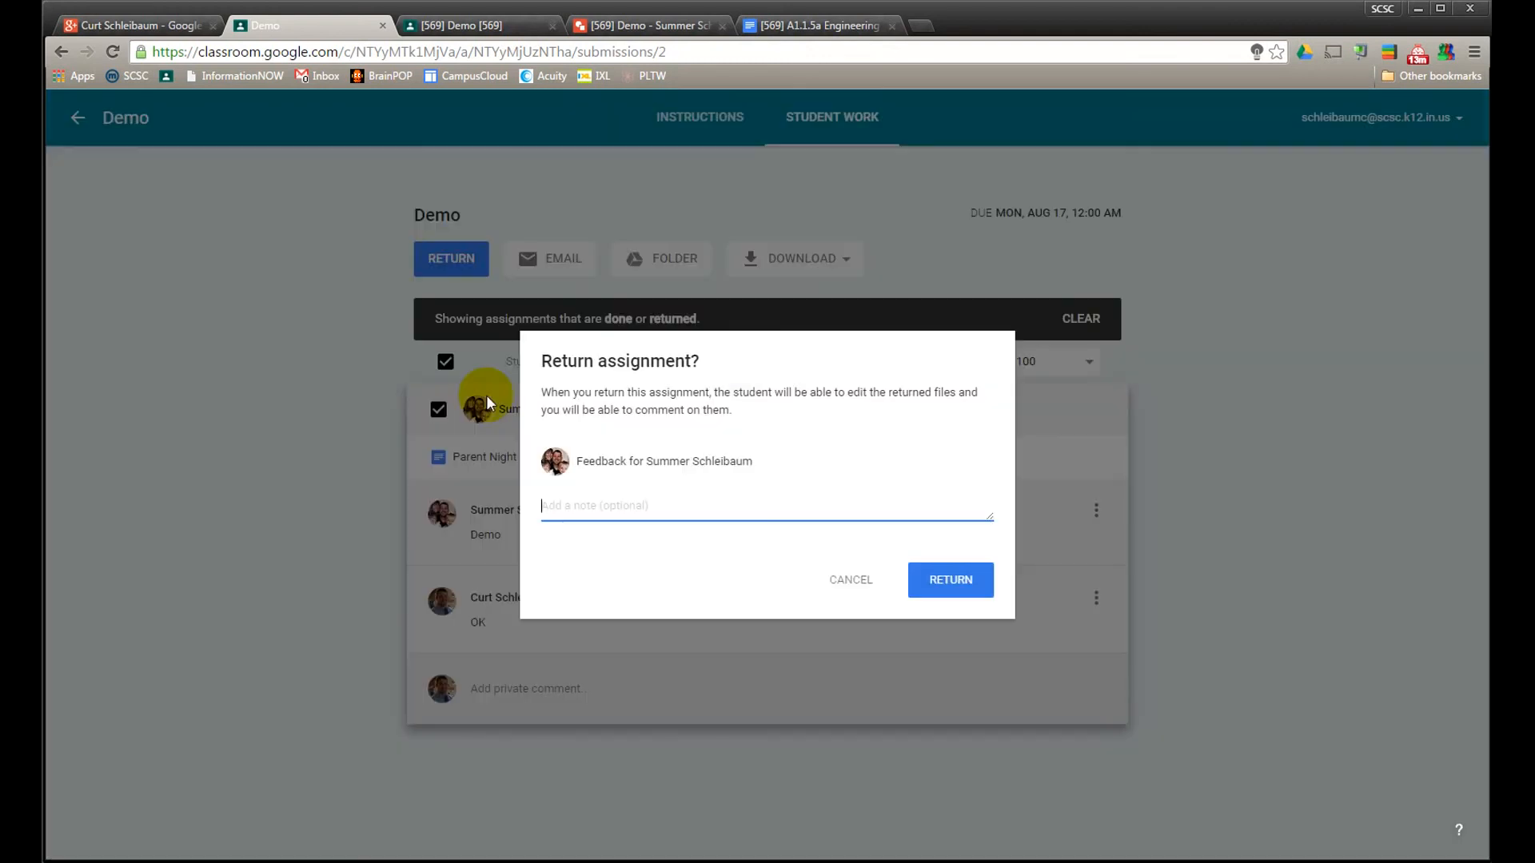
{"action": "left_click", "coordinate": [953, 577]}
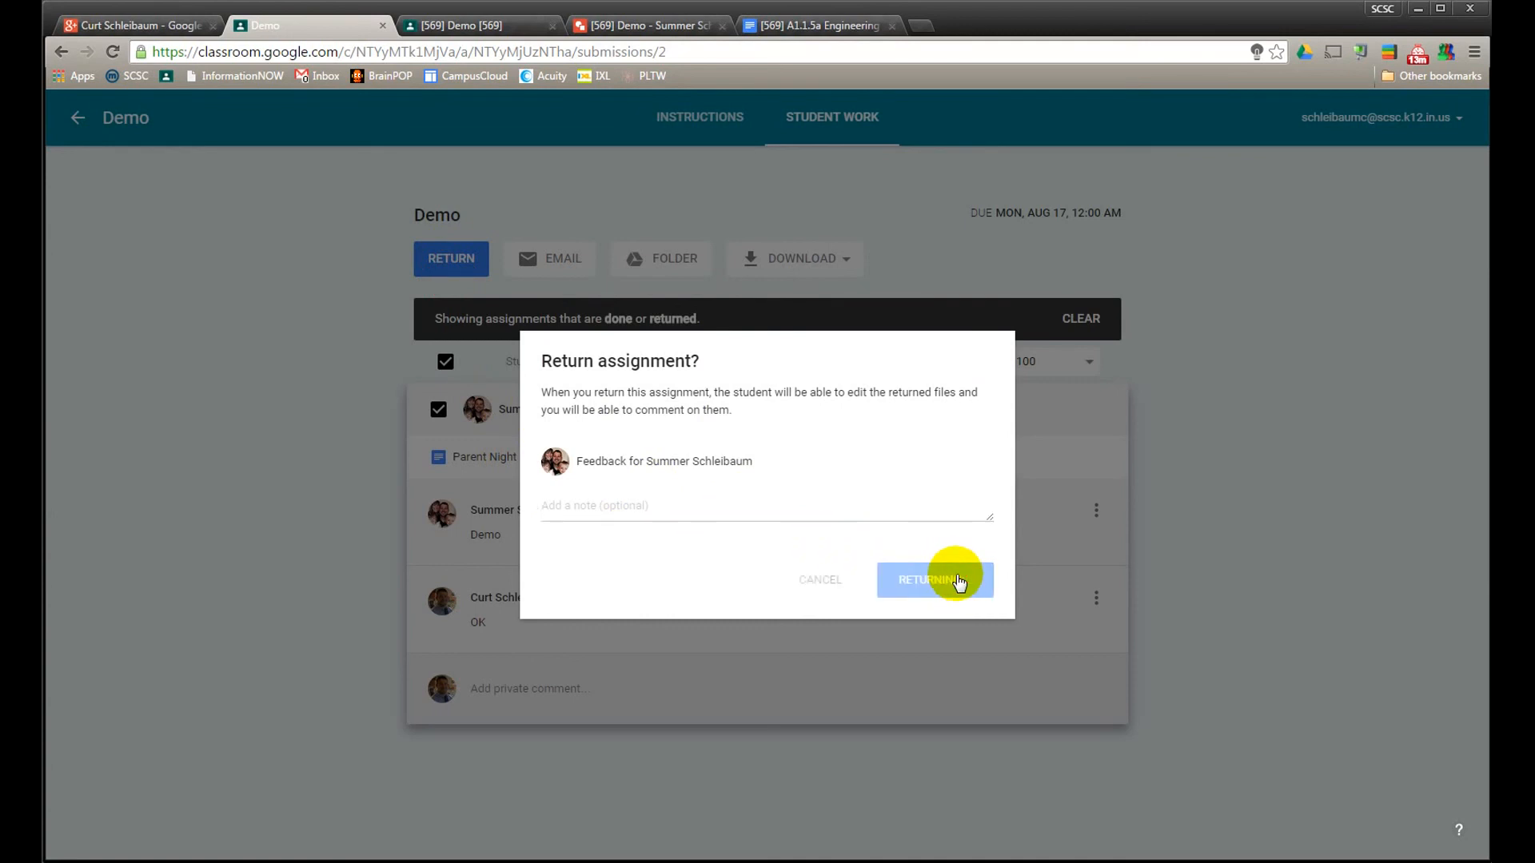